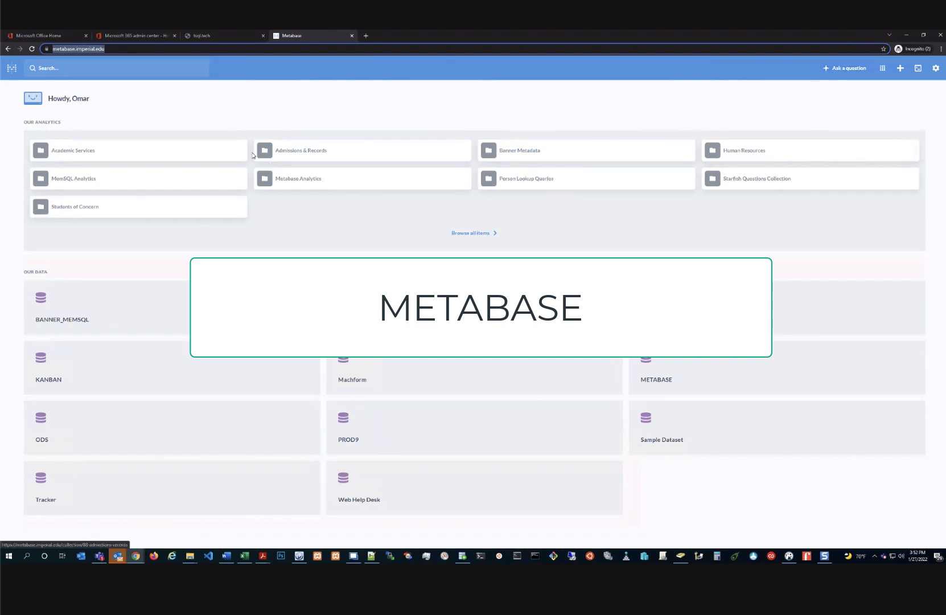
Show the recently viewed saved questions from the home page search box
{"action": "left_click", "coordinate": [72, 72]}
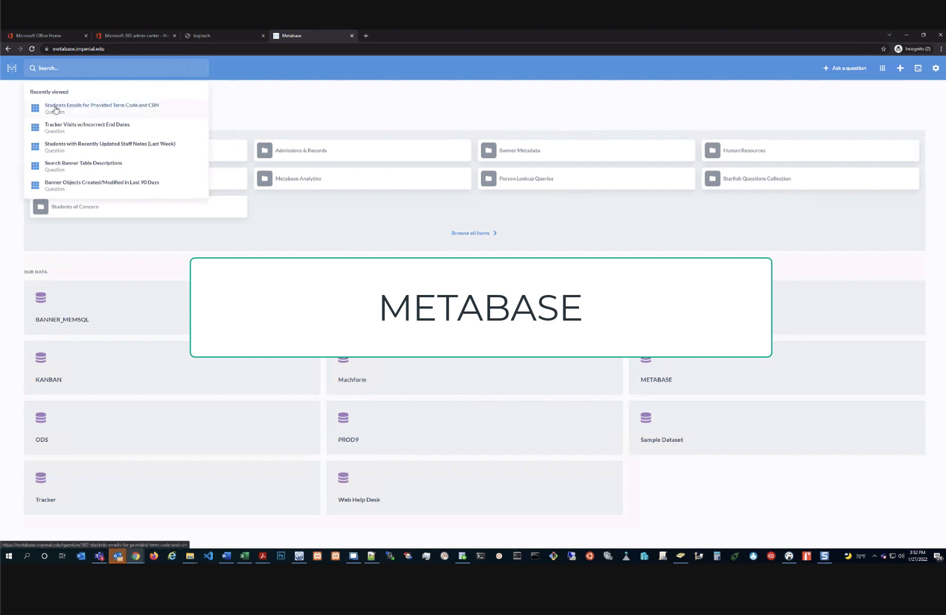
Rerun the Students Emails question with Term Code 202220 and CRN 20664
{"action": "left_click", "coordinate": [103, 107]}
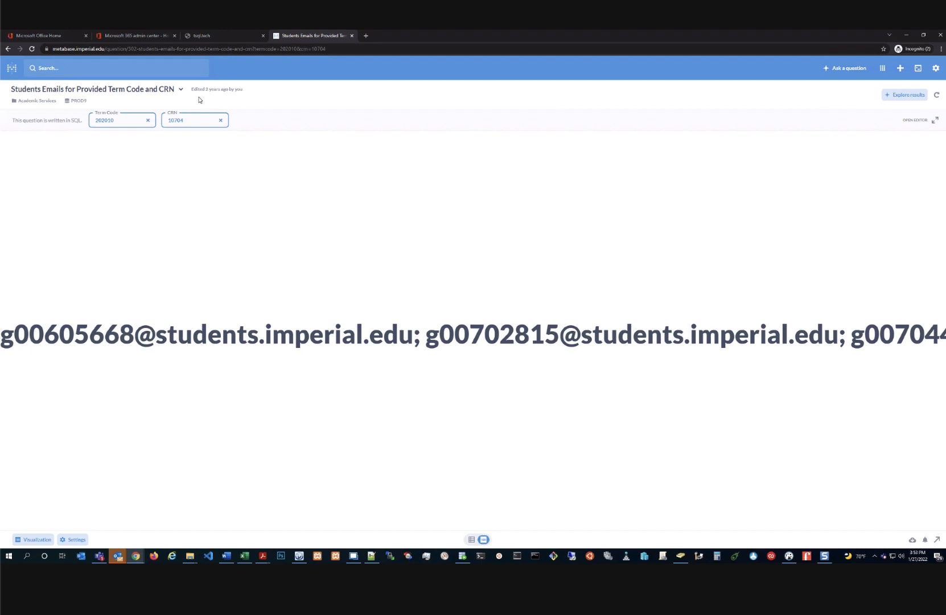
{"action": "left_click_drag", "start_coordinate": [105, 120], "coordinate": [122, 120]}
{"action": "type", "text": "22"}
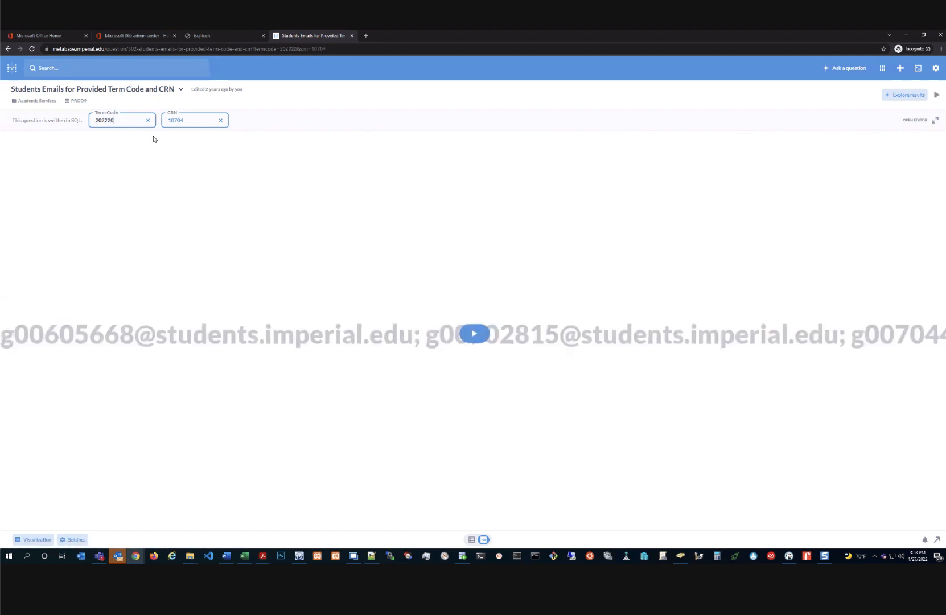
{"action": "key", "text": "Tab"}
{"action": "type", "text": "20664"}
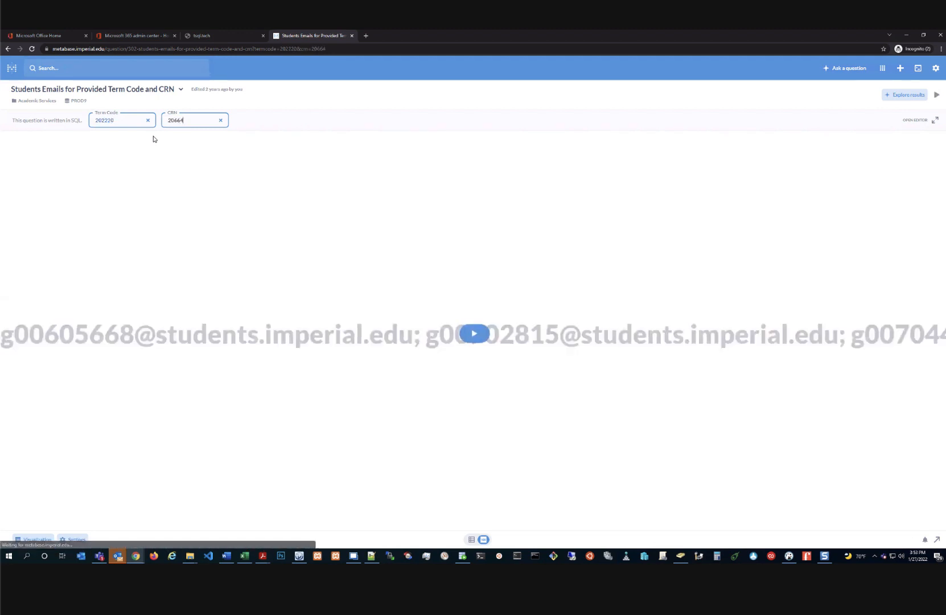
{"action": "left_click", "coordinate": [476, 340]}
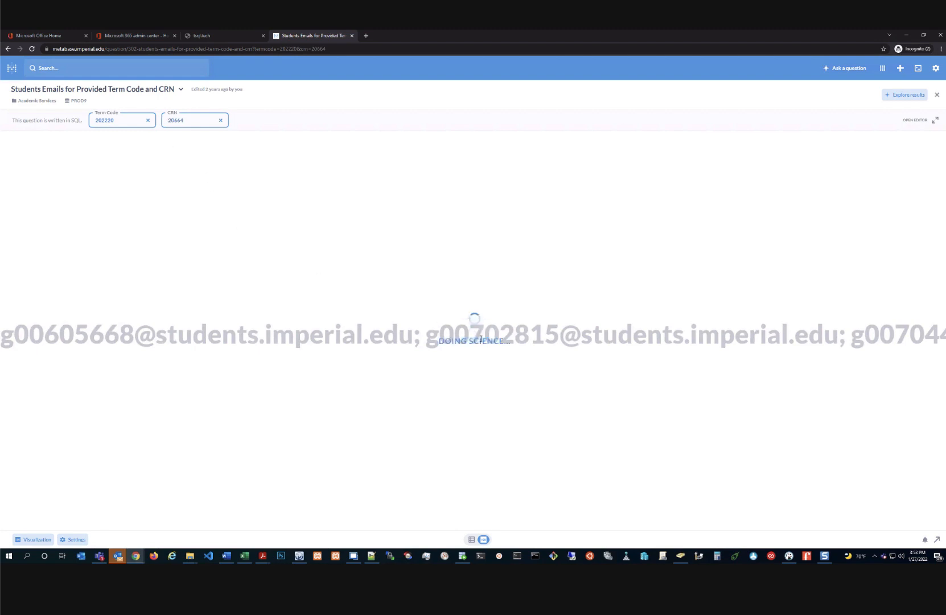
Select and copy the whole line of student email results
{"action": "triple_click", "coordinate": [258, 341]}
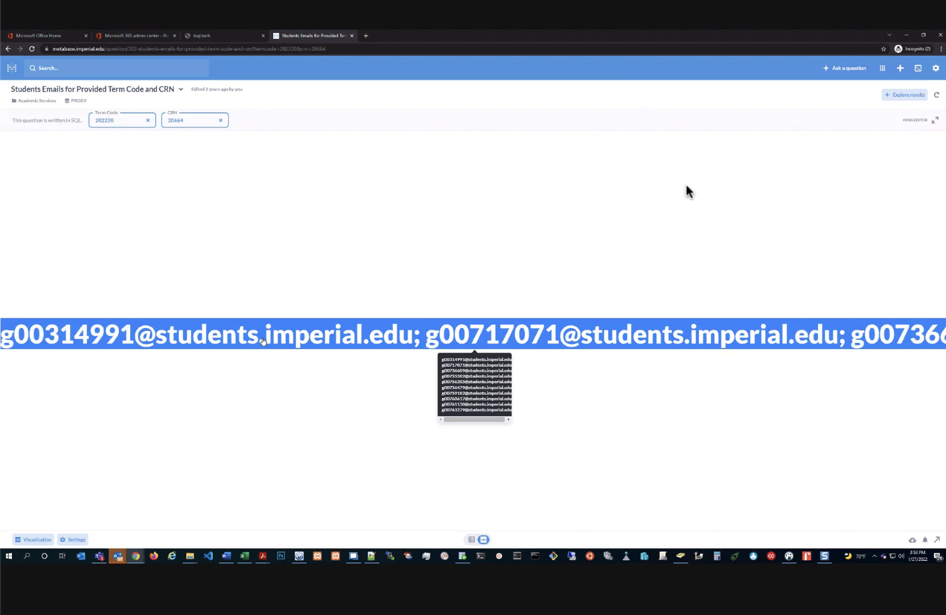
{"action": "triple_click", "coordinate": [262, 342]}
{"action": "right_click", "coordinate": [263, 341]}
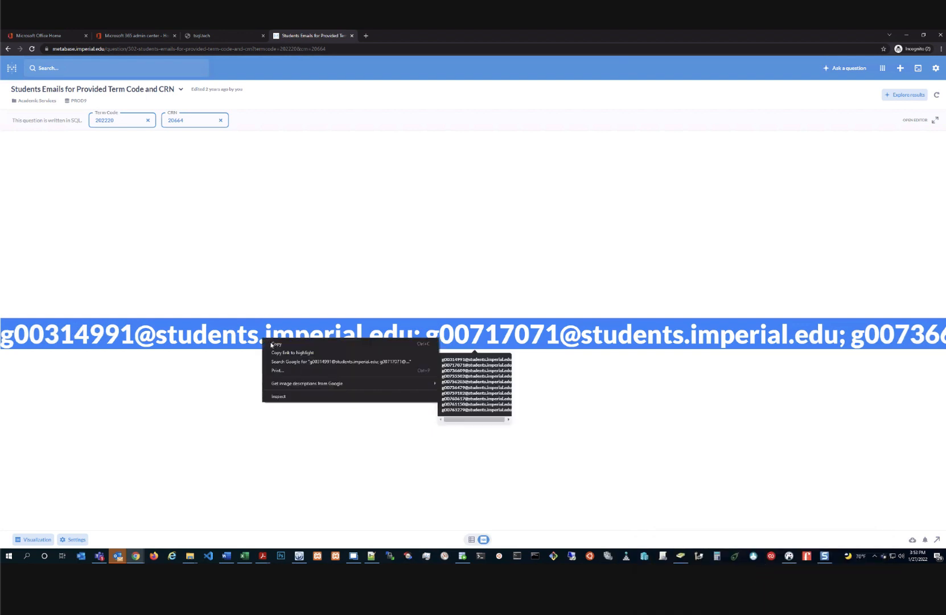
{"action": "left_click", "coordinate": [277, 351]}
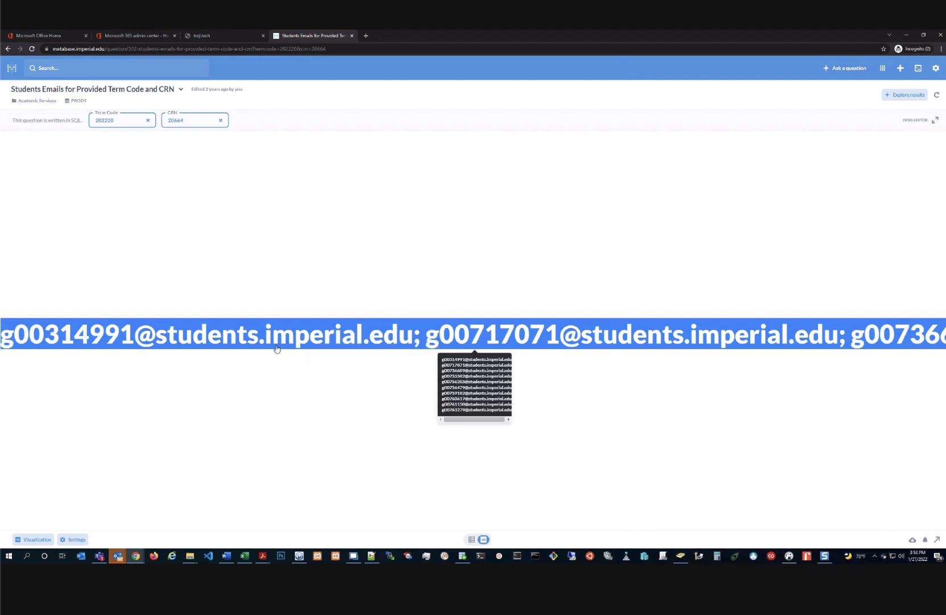
Paste the emails into the address bar to check them, then clear it and return home
{"action": "left_click", "coordinate": [351, 49]}
{"action": "right_click", "coordinate": [351, 48]}
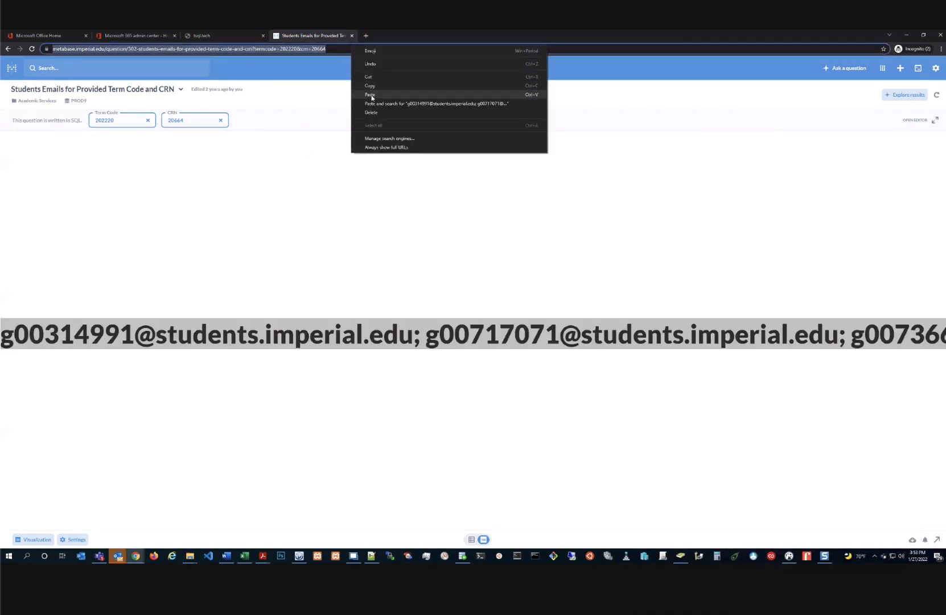
{"action": "left_click", "coordinate": [370, 95]}
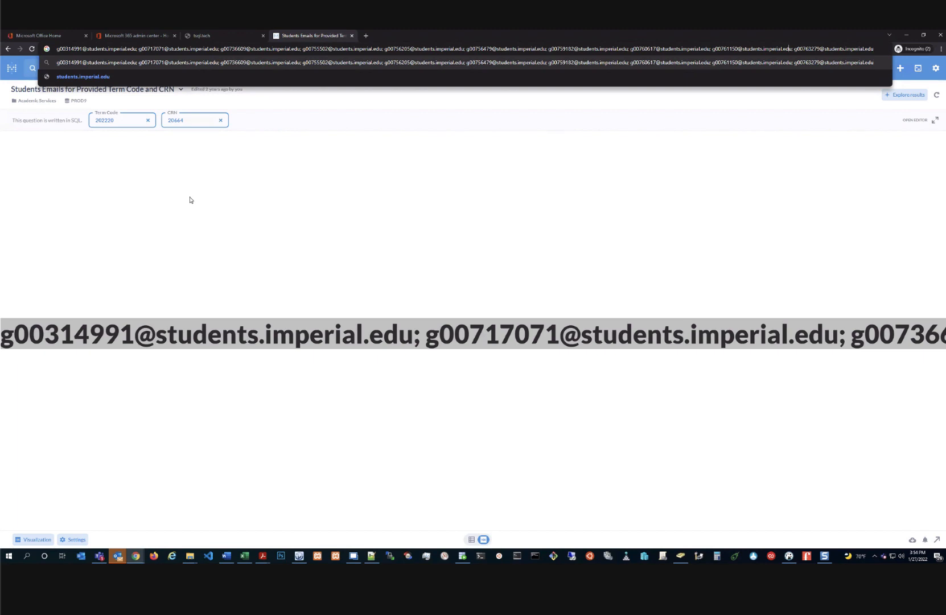
{"action": "key", "text": "ctrl+a"}
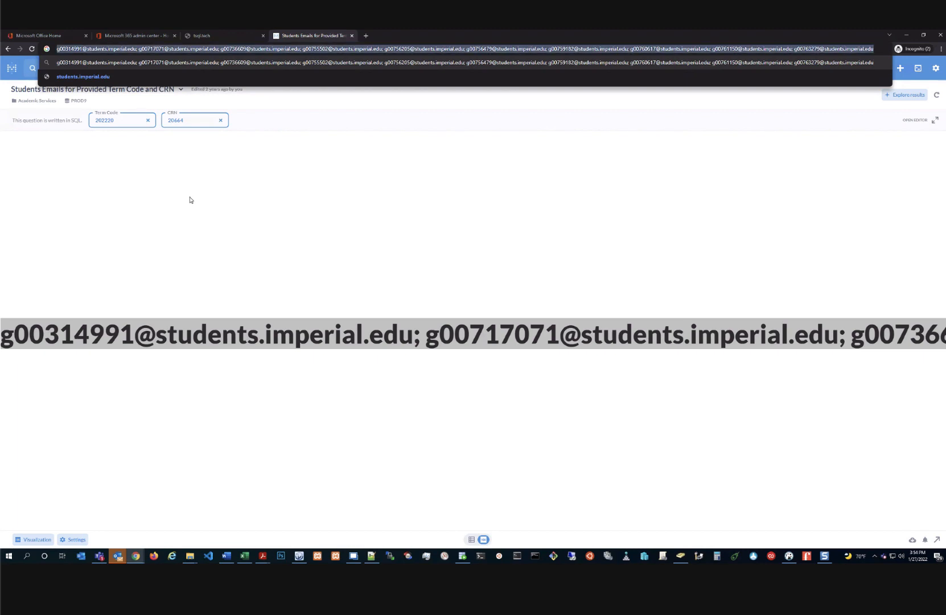
{"action": "key", "text": "BackSpace"}
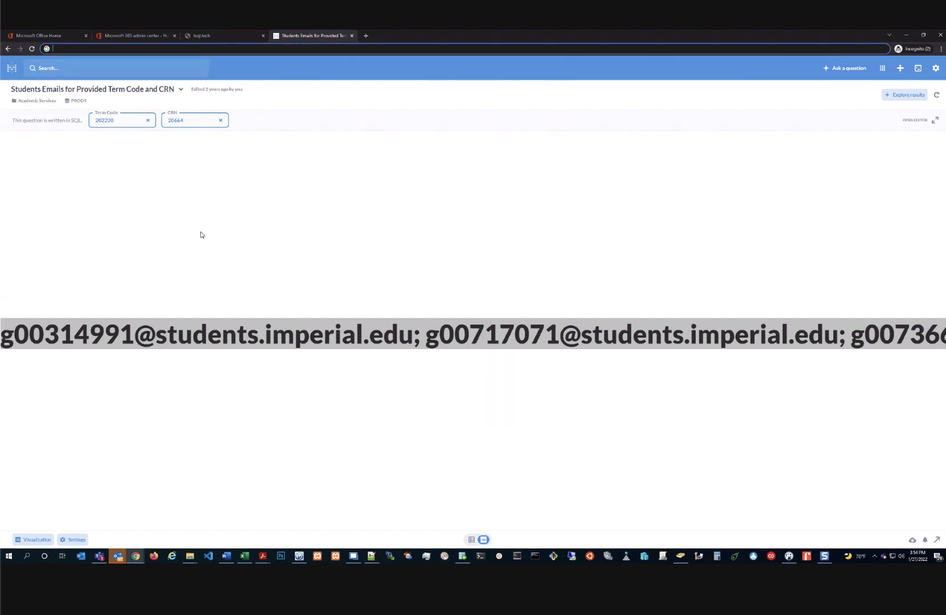
{"action": "left_click", "coordinate": [12, 68]}
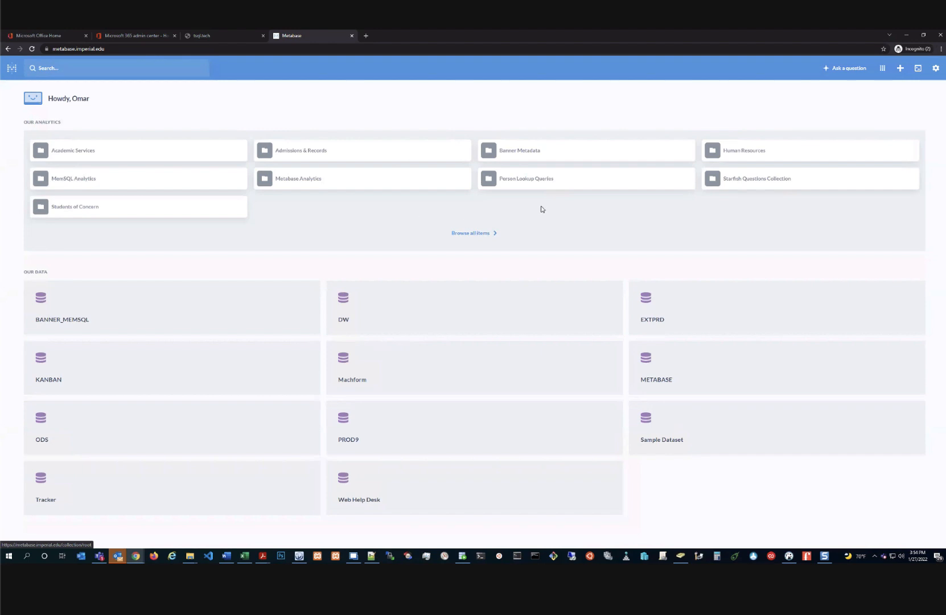
Open the Banner Metadata collection and scroll through its saved questions
{"action": "left_click", "coordinate": [529, 152]}
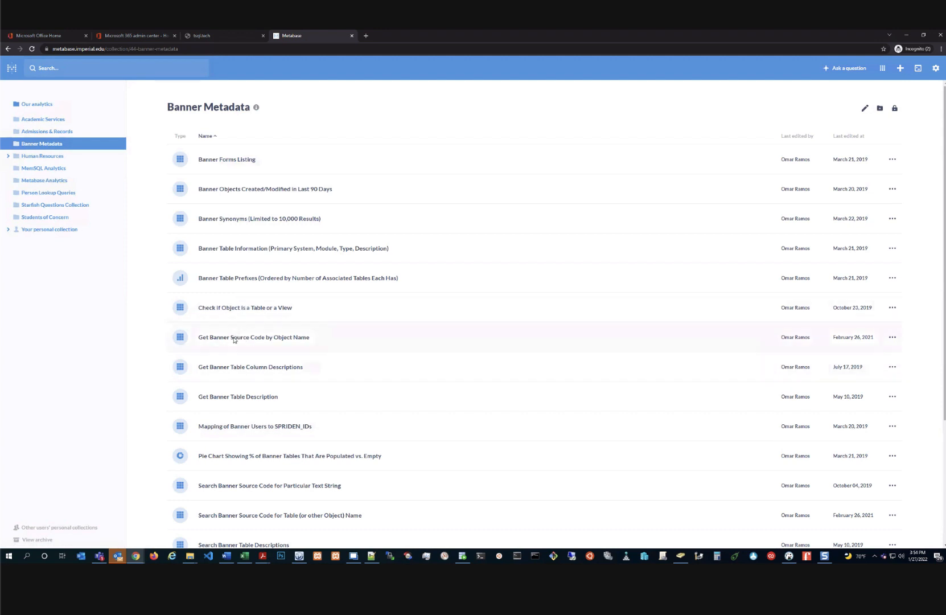
{"action": "scroll", "coordinate": [233, 397], "scroll_direction": "down", "scroll_amount": 1}
{"action": "scroll", "coordinate": [244, 399], "scroll_direction": "down", "scroll_amount": 3}
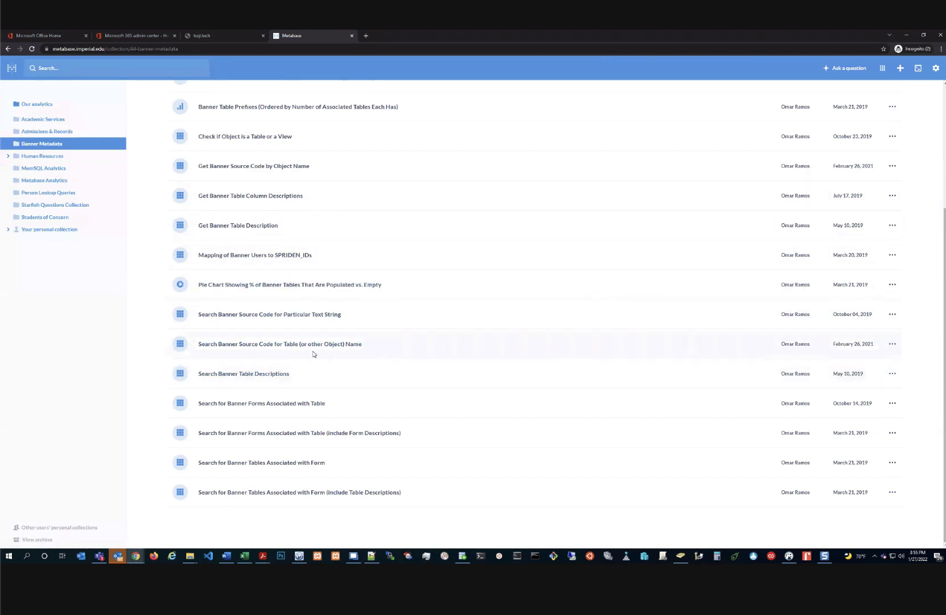
Run the forms-by-table question for table SSBSECT and select GUBBHLP in its SQL
{"action": "left_click", "coordinate": [269, 434]}
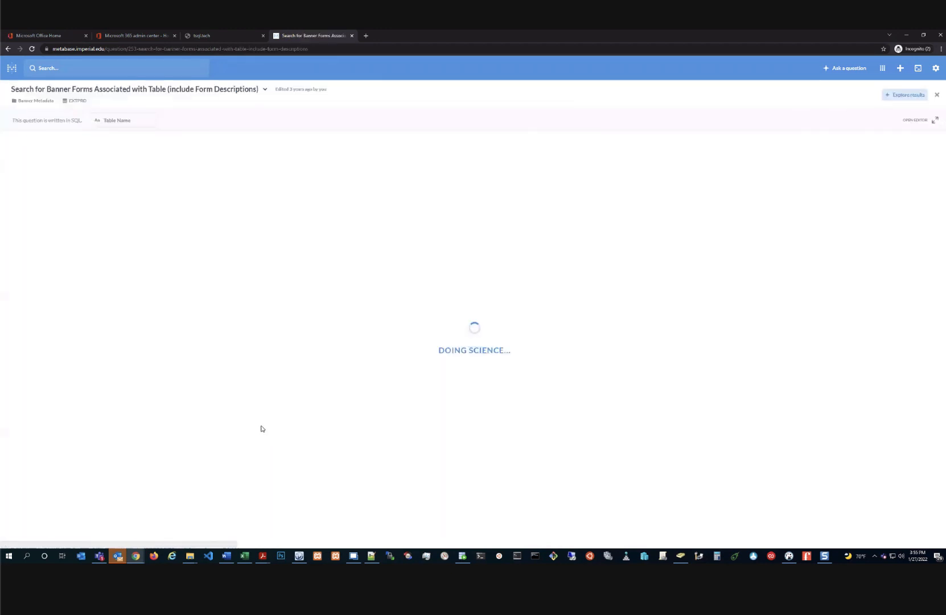
{"action": "left_click", "coordinate": [127, 121]}
{"action": "type", "text": "SS"}
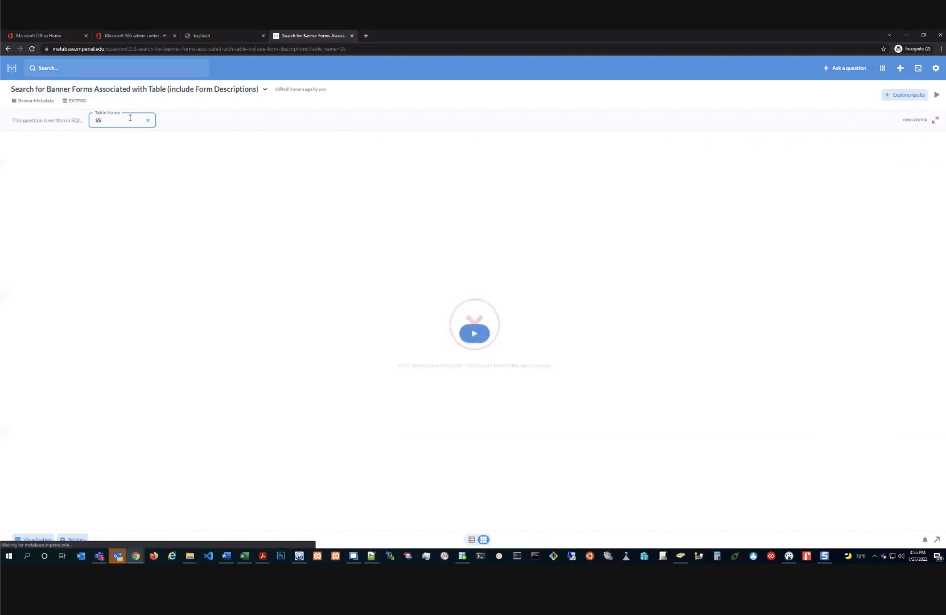
{"action": "type", "text": "BSECT"}
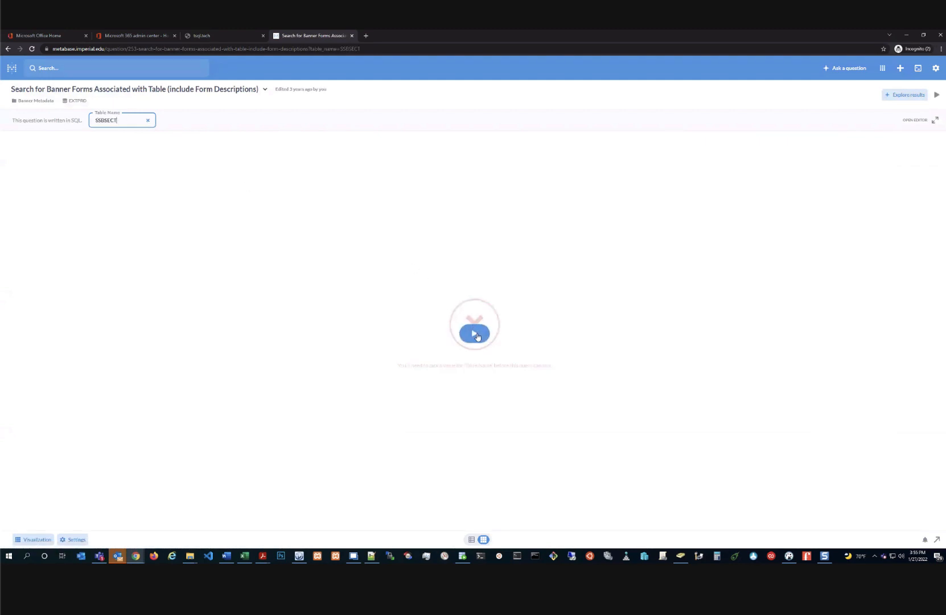
{"action": "left_click", "coordinate": [476, 334]}
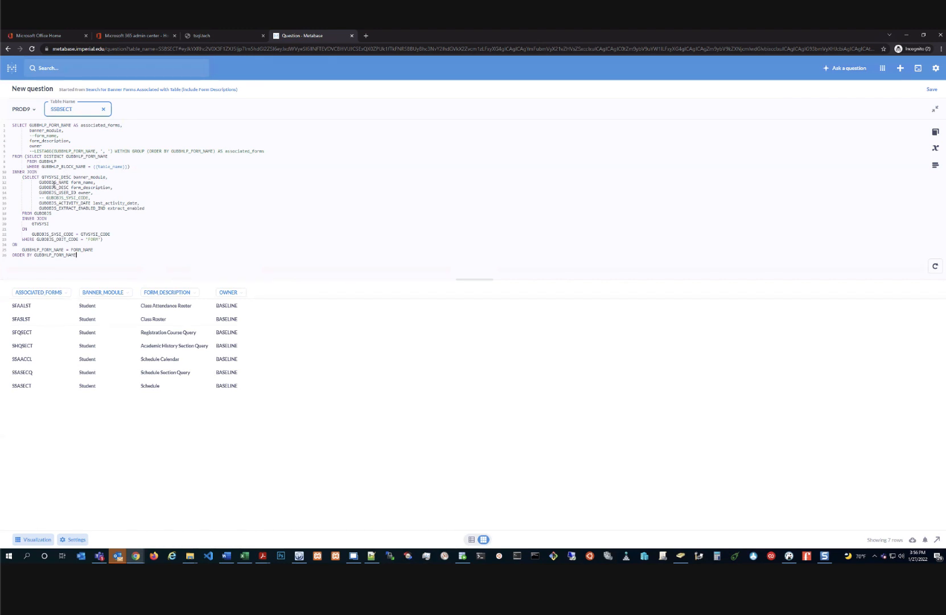
{"action": "double_click", "coordinate": [50, 162]}
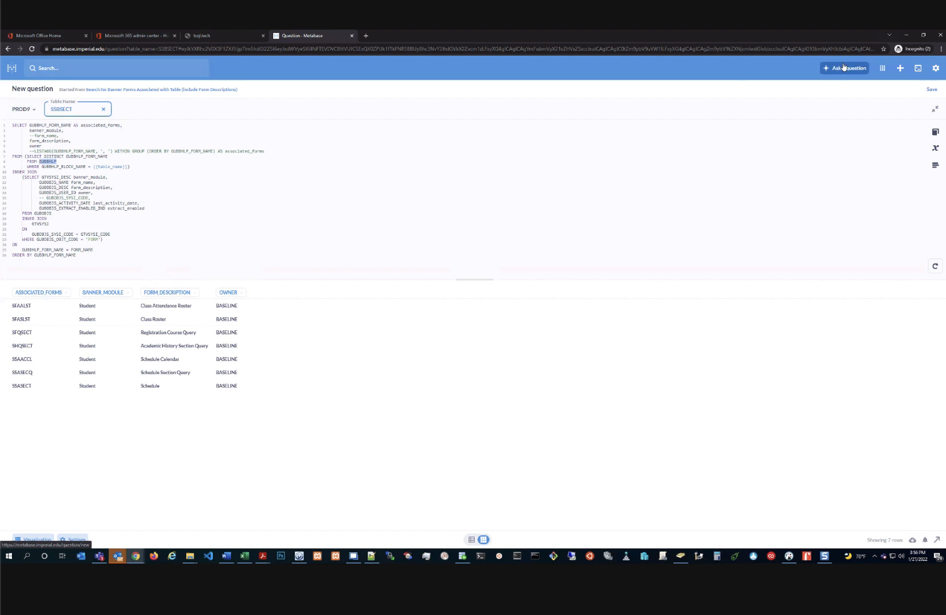
Search saved items for 'tracker'
{"action": "left_click", "coordinate": [815, 74]}
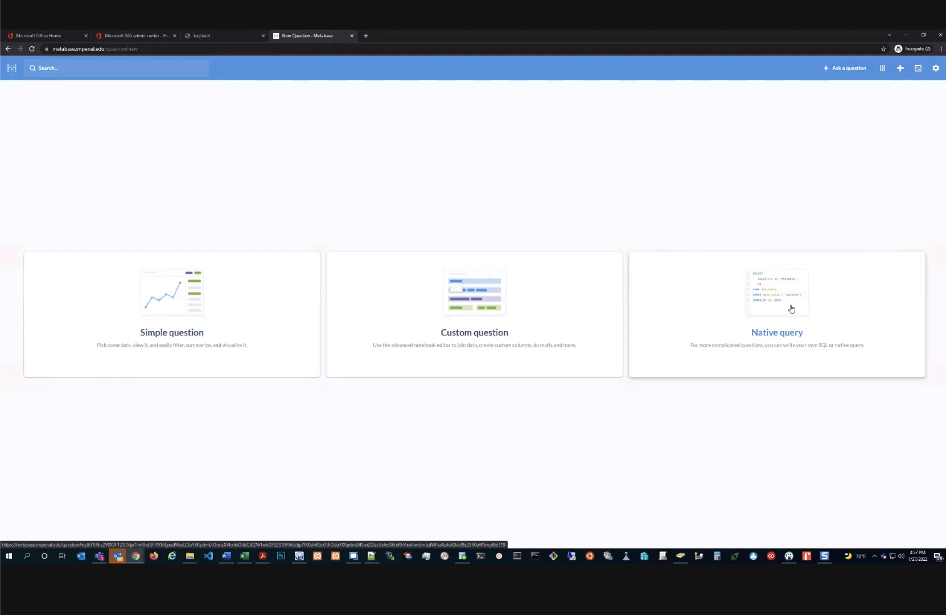
{"action": "left_click", "coordinate": [158, 75]}
{"action": "type", "text": "tracker"}
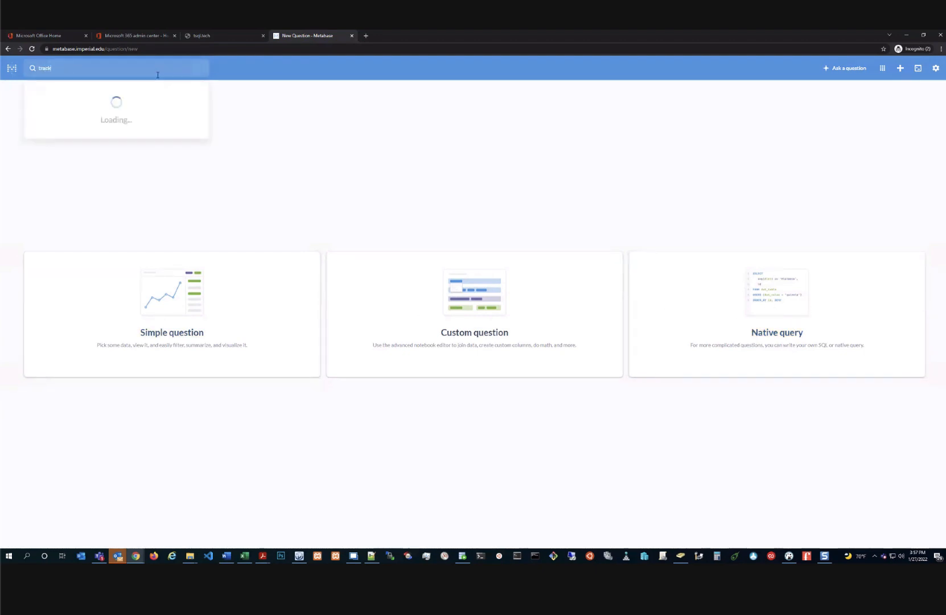
{"action": "key", "text": "Return"}
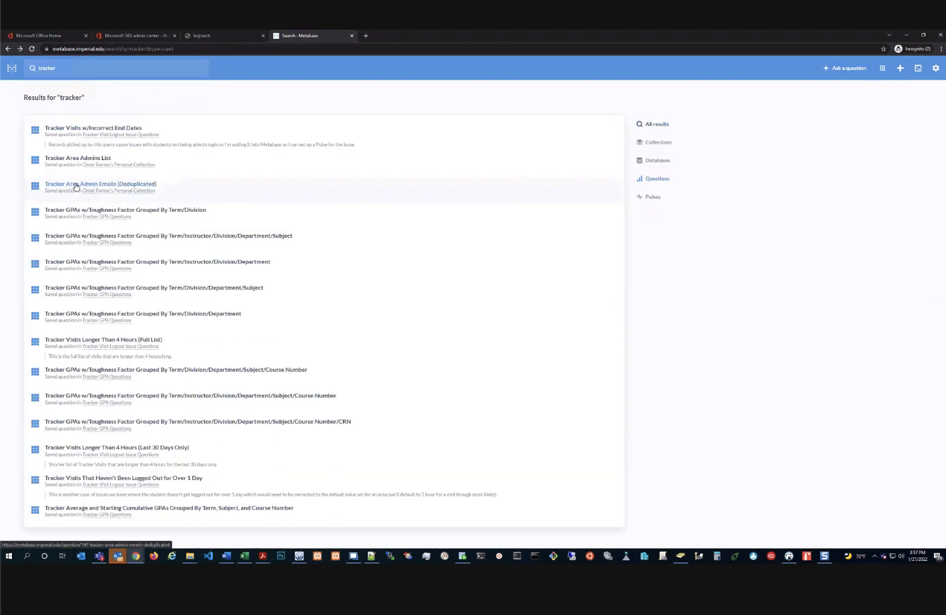
Open the Tracker Area Admin Emails and Tracker Area Admins List questions, then return to the results
{"action": "left_click", "coordinate": [74, 184]}
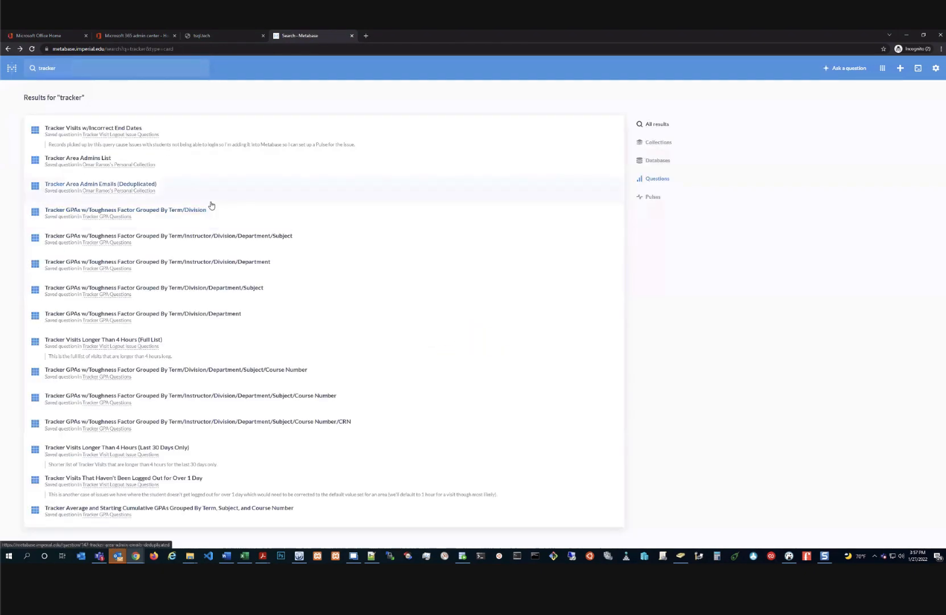
{"action": "left_click", "coordinate": [69, 159]}
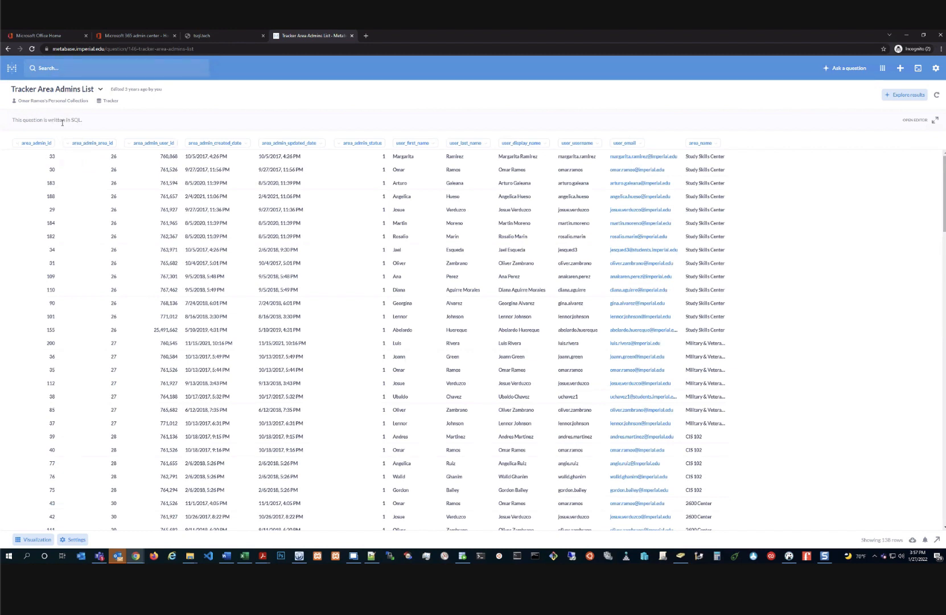
{"action": "key", "text": "alt+Left"}
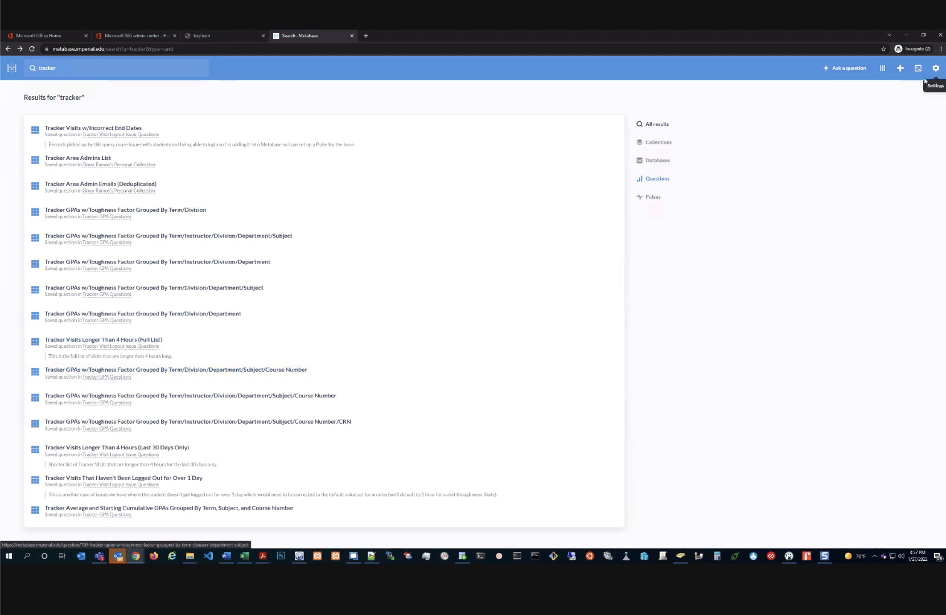
{"action": "left_click", "coordinate": [857, 71]}
Build a simple question counting Sample Dataset PEOPLE grouped by STATE
{"action": "left_click", "coordinate": [180, 320]}
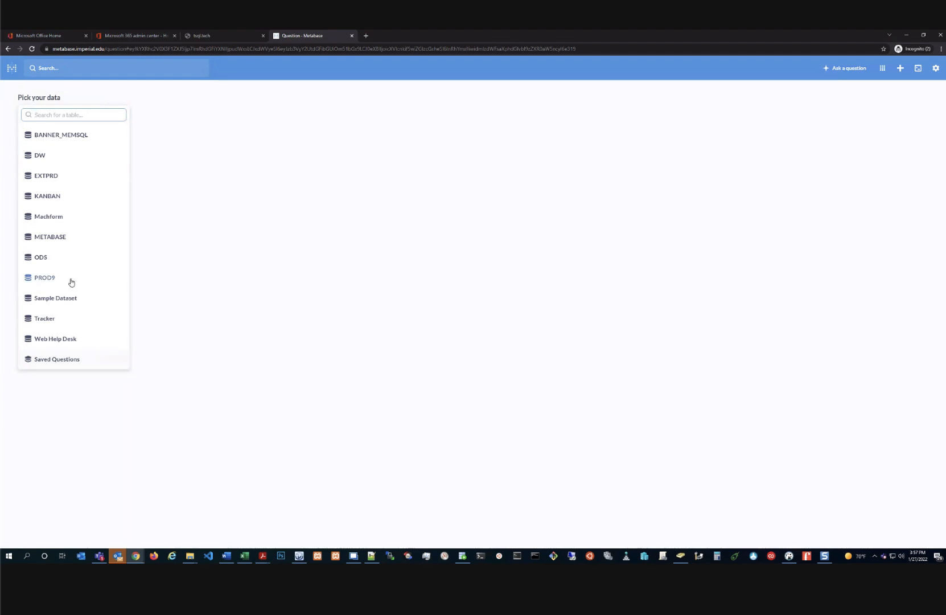
{"action": "left_click", "coordinate": [57, 298]}
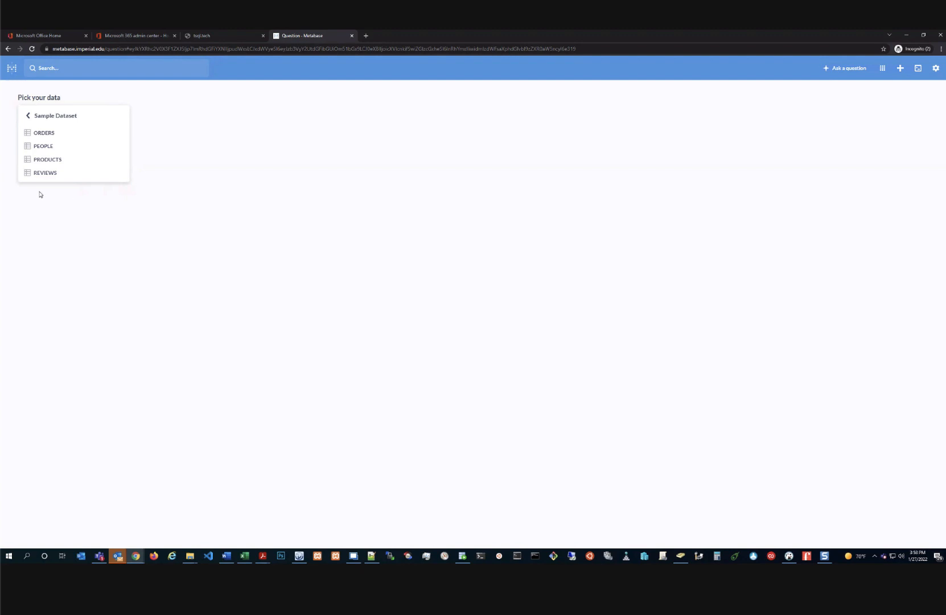
{"action": "left_click", "coordinate": [46, 147]}
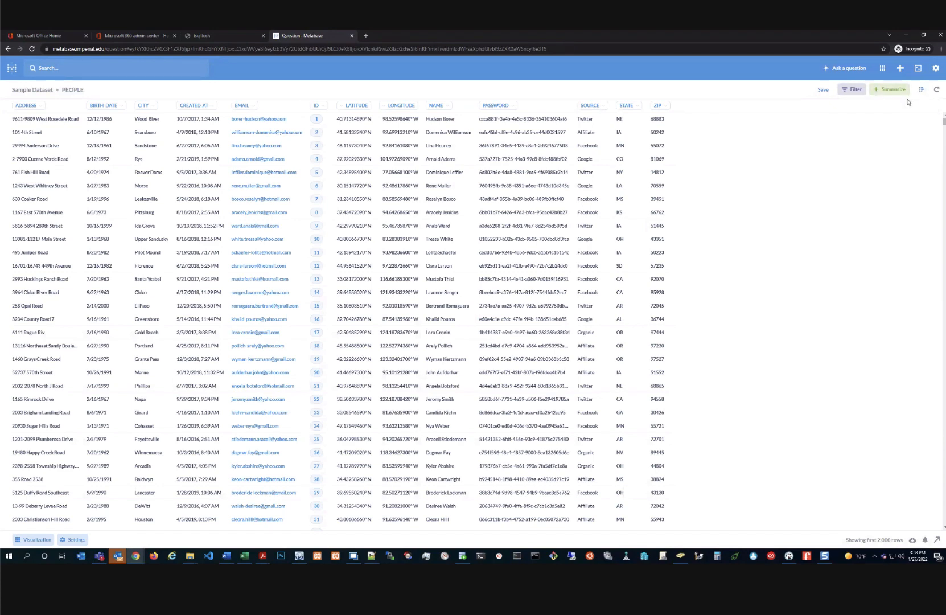
{"action": "left_click", "coordinate": [892, 93]}
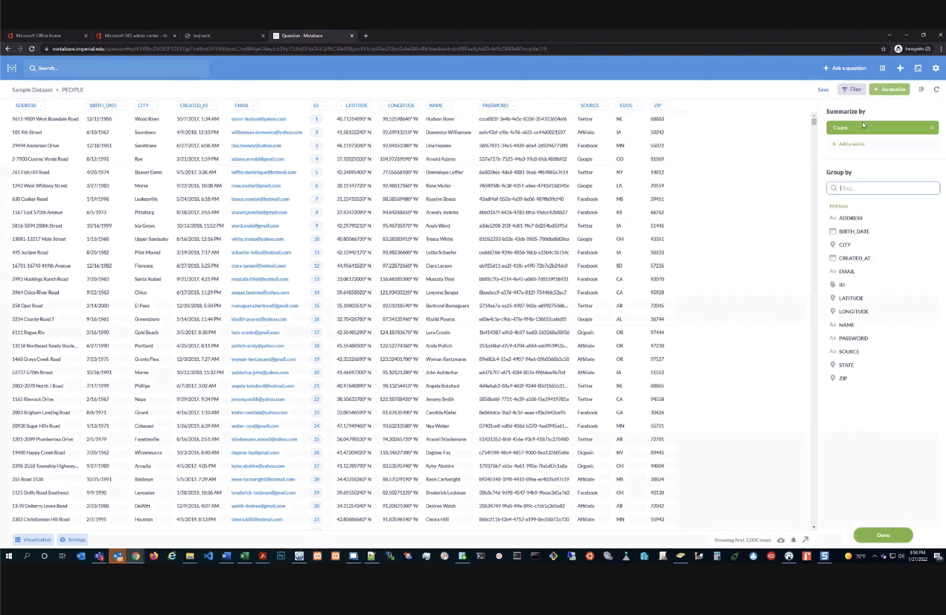
{"action": "left_click", "coordinate": [847, 365]}
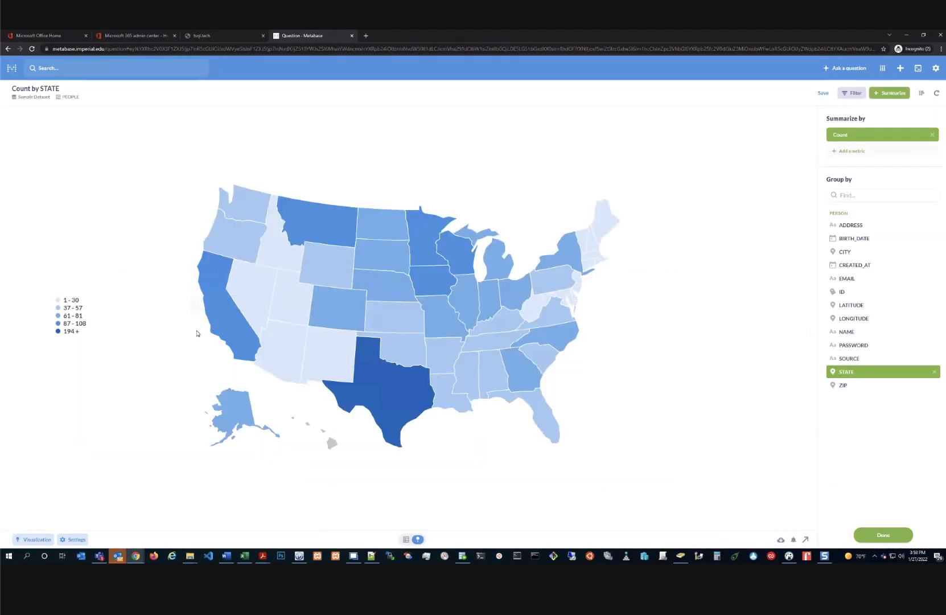
Break California's people count out by NAME
{"action": "left_click", "coordinate": [226, 333]}
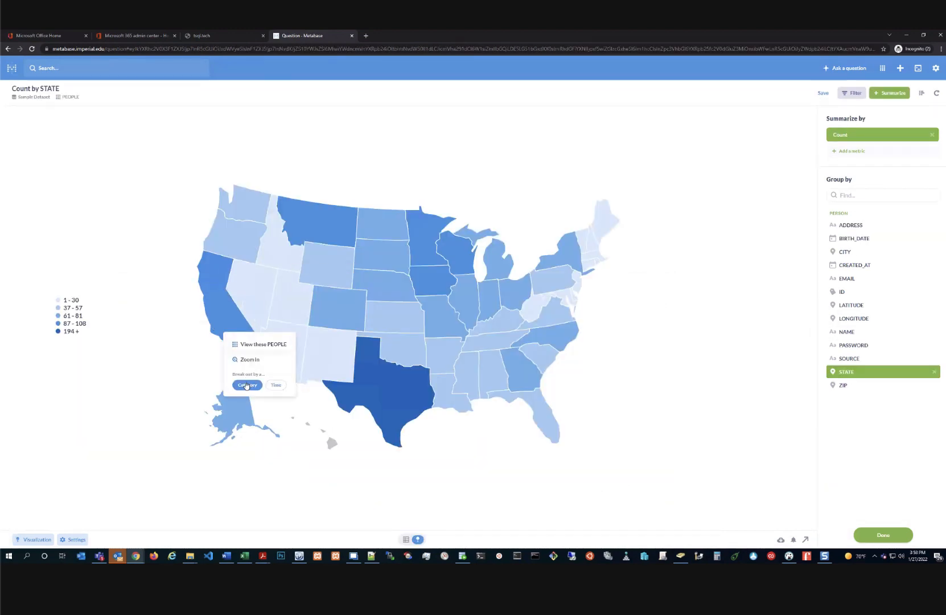
{"action": "left_click", "coordinate": [248, 386]}
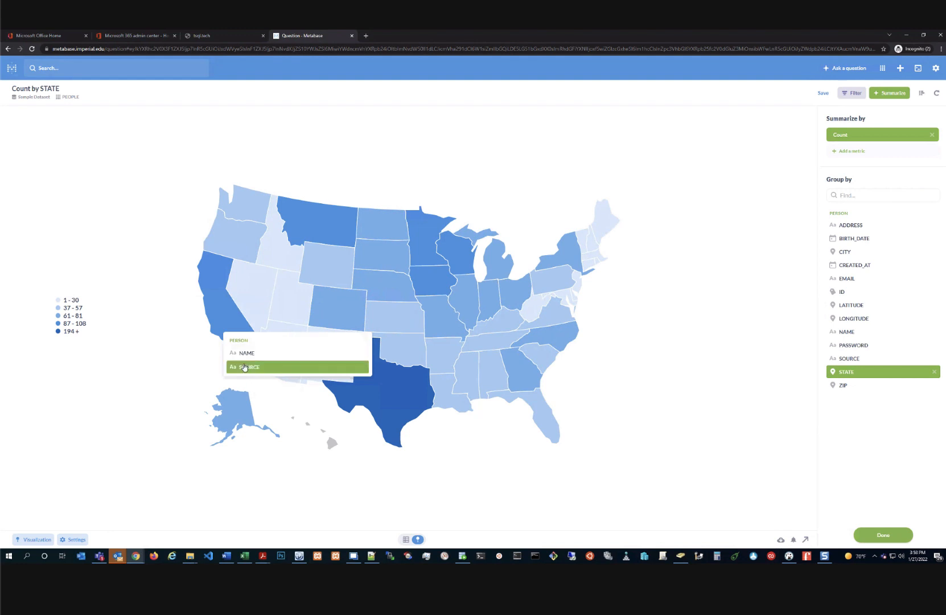
{"action": "left_click", "coordinate": [247, 353]}
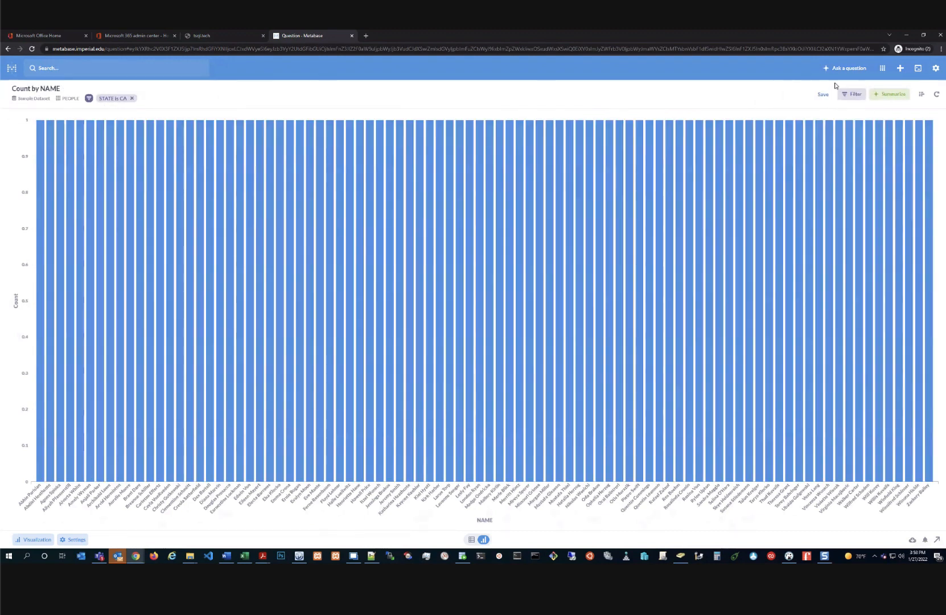
{"action": "left_click", "coordinate": [843, 69]}
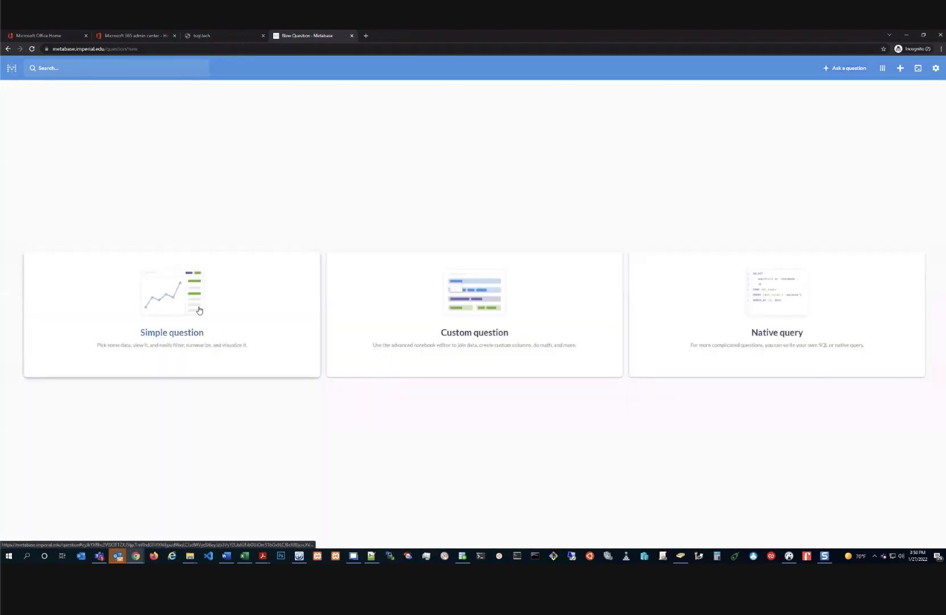
Create a custom question joining Sample Dataset PEOPLE to ORDERS on ID = USER_ID, and preview it
{"action": "left_click", "coordinate": [458, 309]}
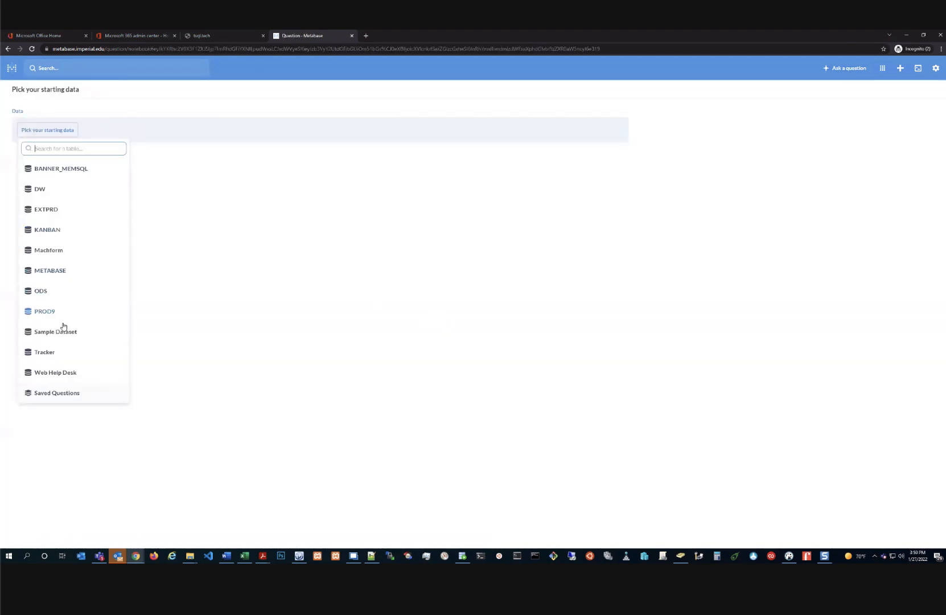
{"action": "left_click", "coordinate": [56, 333]}
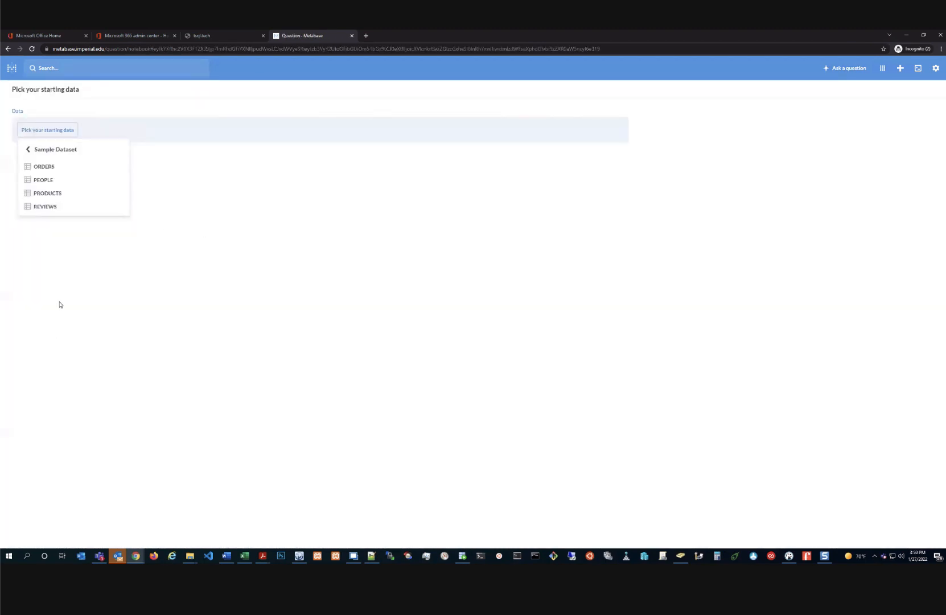
{"action": "left_click", "coordinate": [45, 181]}
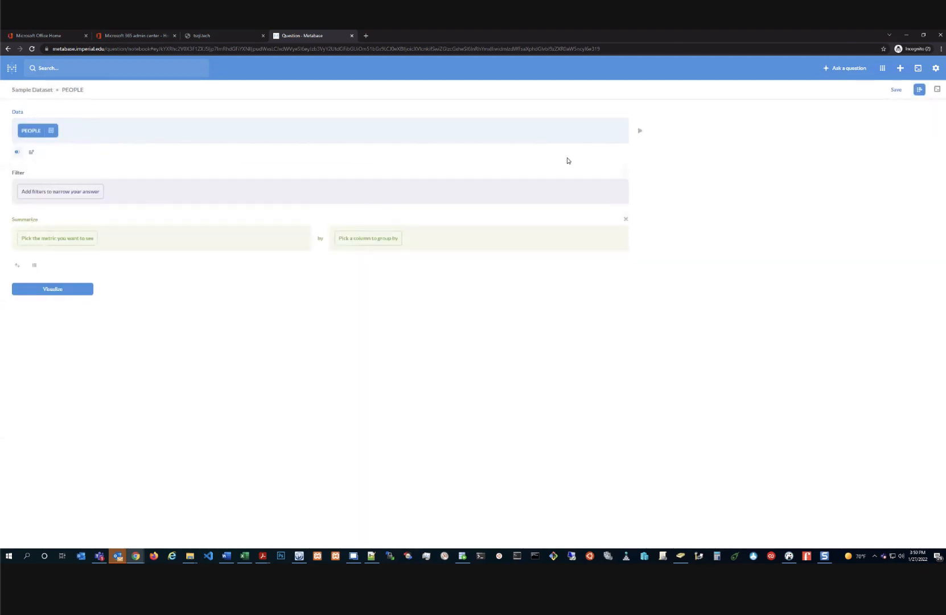
{"action": "left_click", "coordinate": [17, 152]}
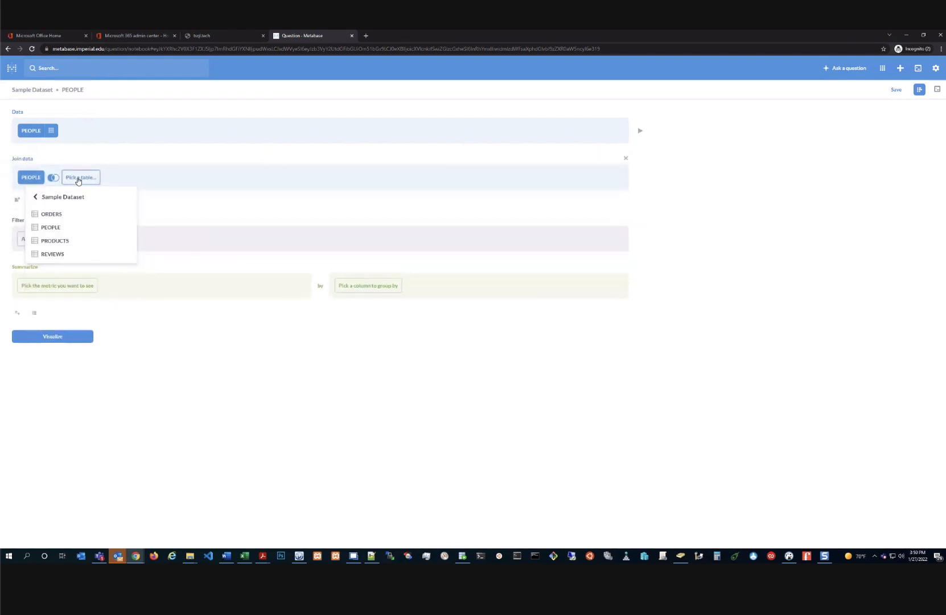
{"action": "left_click", "coordinate": [51, 214]}
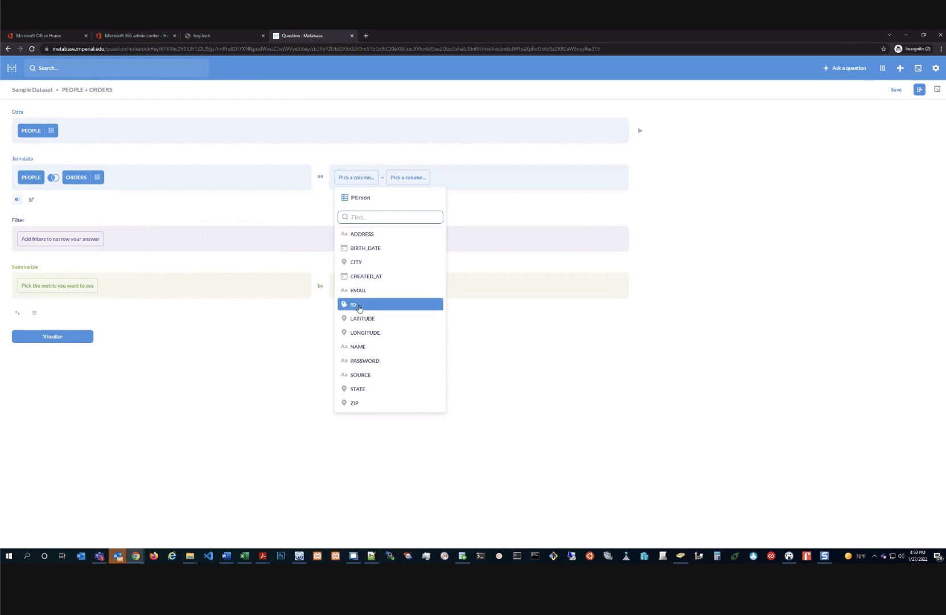
{"action": "left_click", "coordinate": [360, 306]}
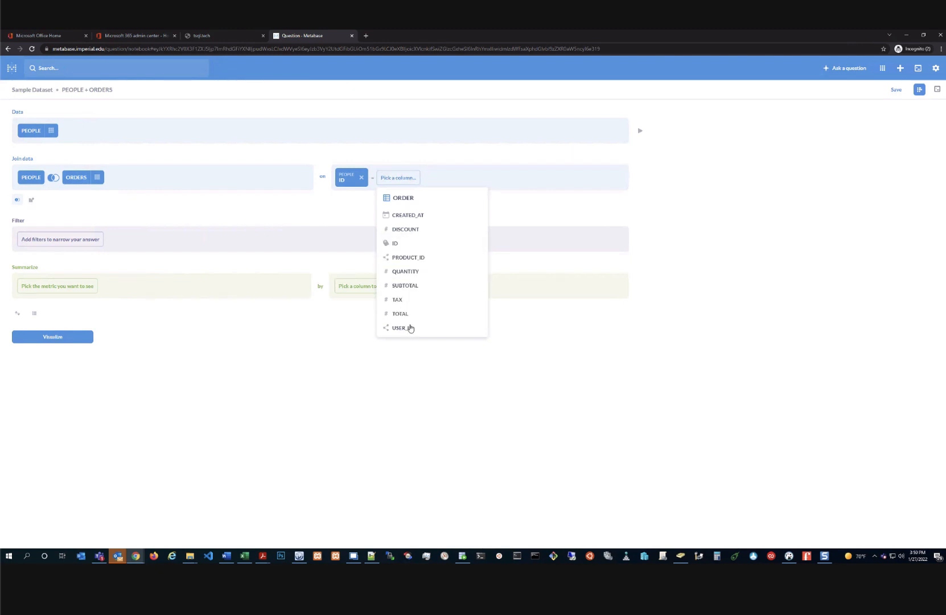
{"action": "left_click", "coordinate": [398, 328]}
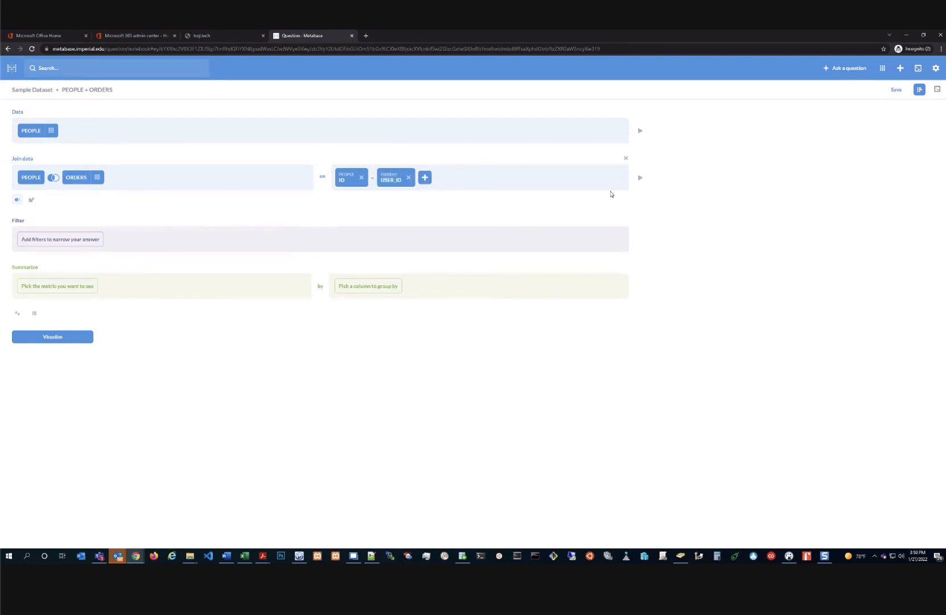
{"action": "left_click", "coordinate": [640, 177]}
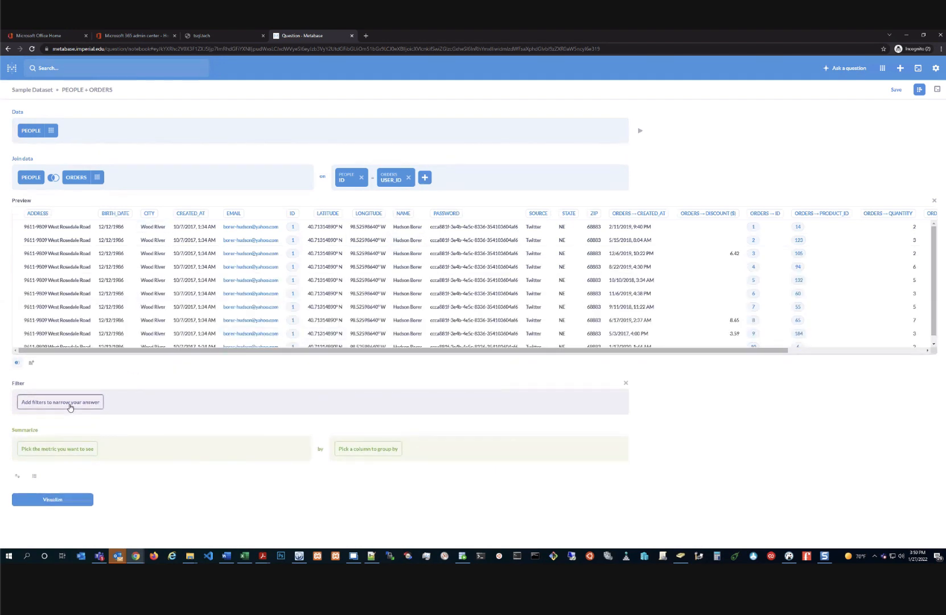
Filter the joined rows to one customer's EMAIL address and preview the result
{"action": "left_click", "coordinate": [70, 407]}
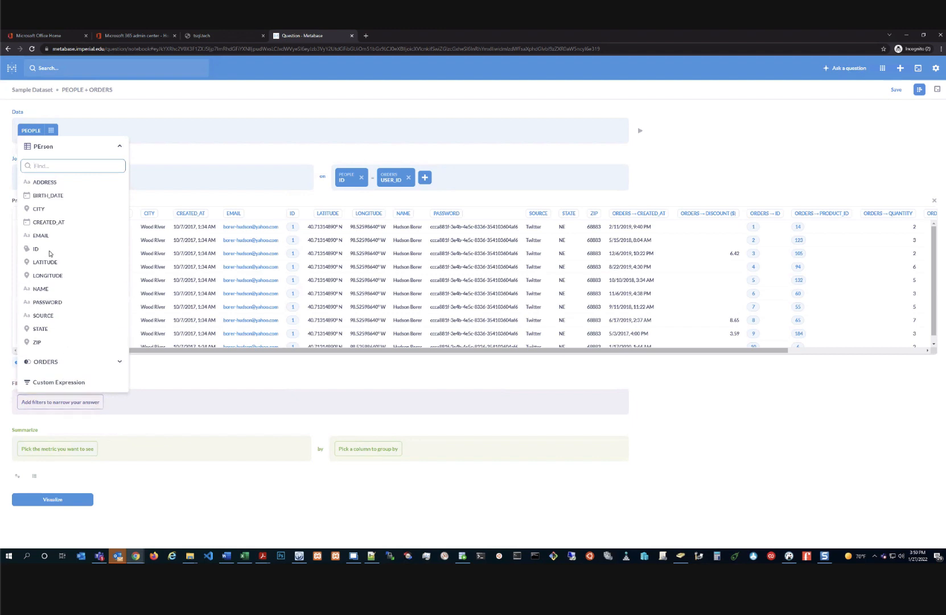
{"action": "left_click", "coordinate": [43, 236]}
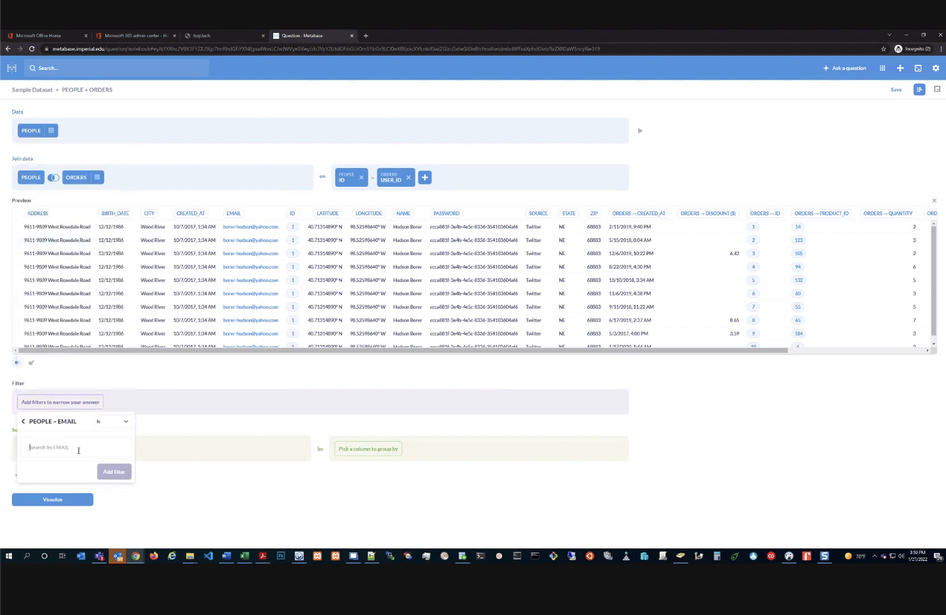
{"action": "type", "text": "bore"}
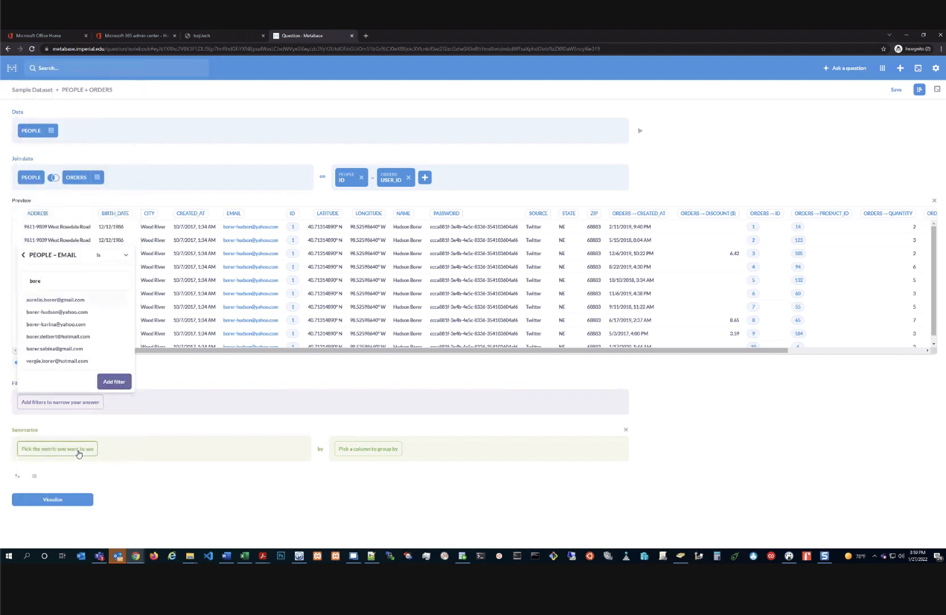
{"action": "left_click", "coordinate": [54, 312]}
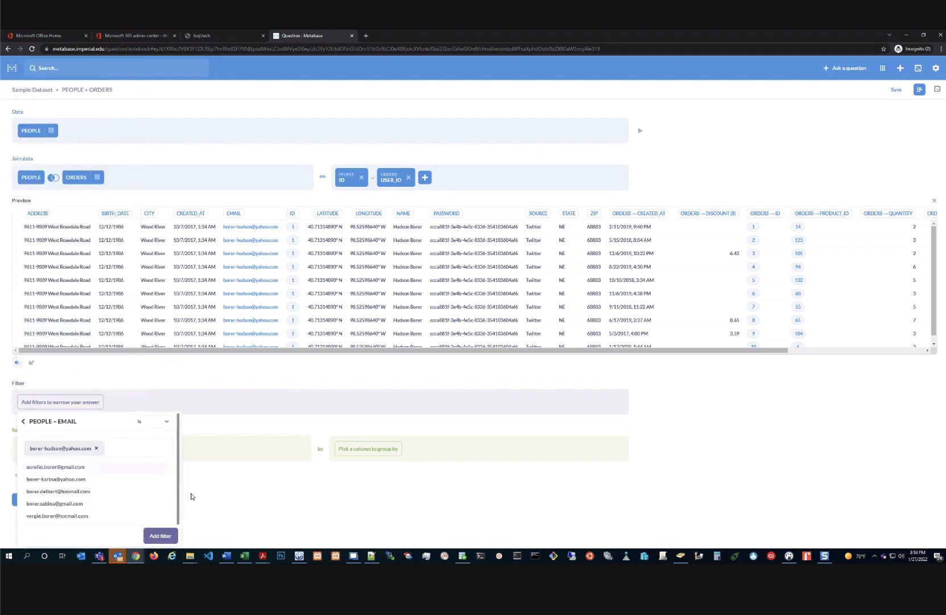
{"action": "left_click", "coordinate": [216, 490]}
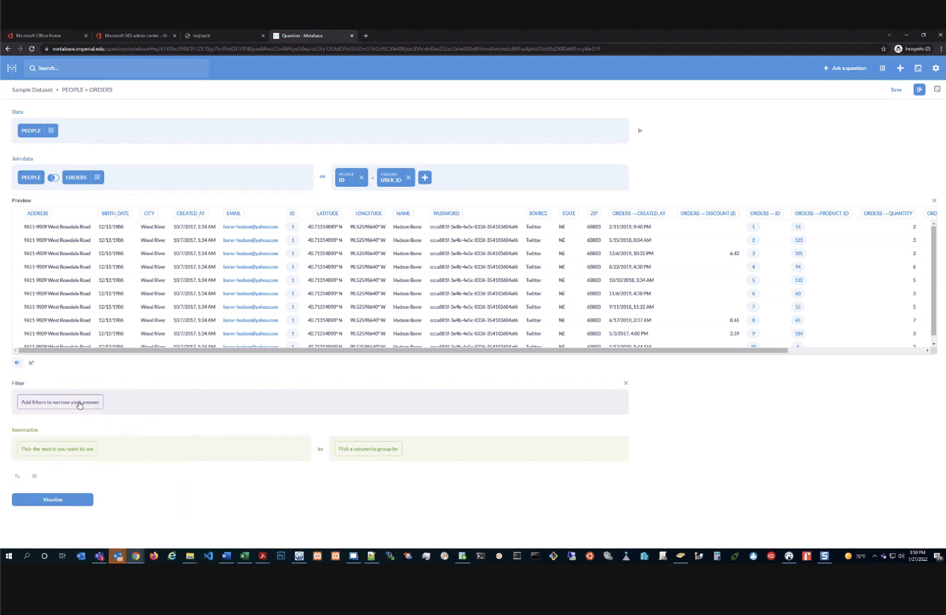
{"action": "left_click", "coordinate": [80, 402]}
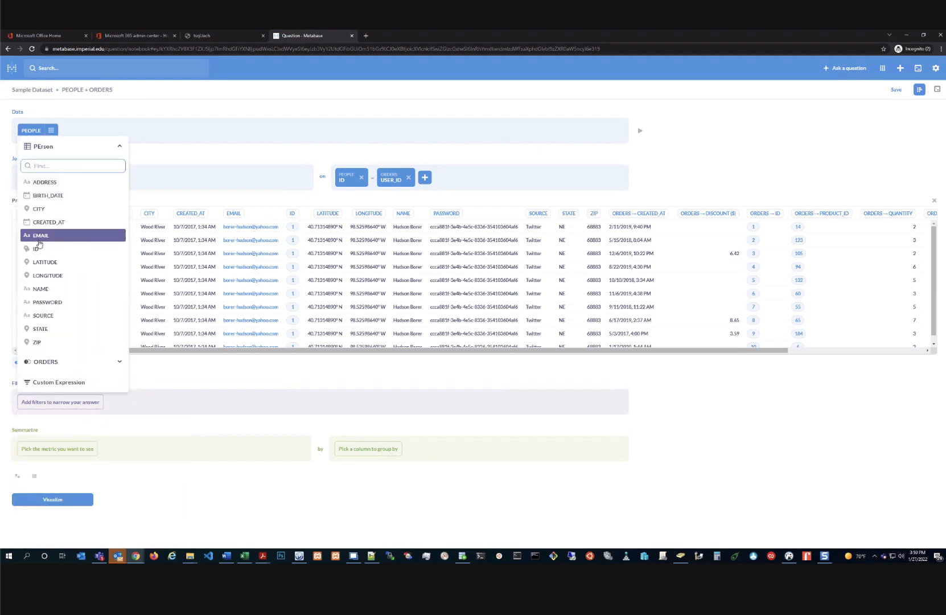
{"action": "left_click", "coordinate": [40, 235]}
{"action": "type", "text": "borer"}
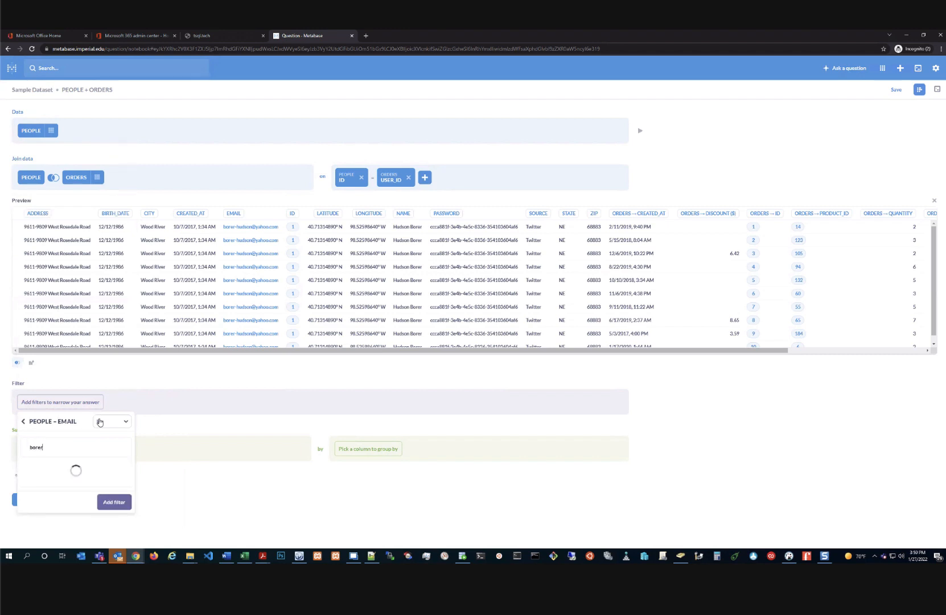
{"action": "left_click", "coordinate": [58, 316]}
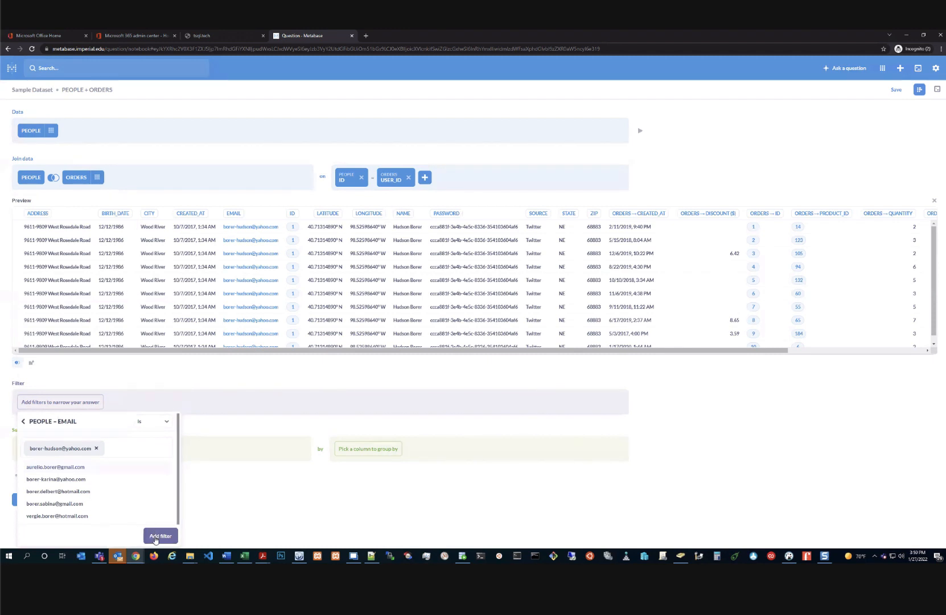
{"action": "left_click", "coordinate": [155, 538]}
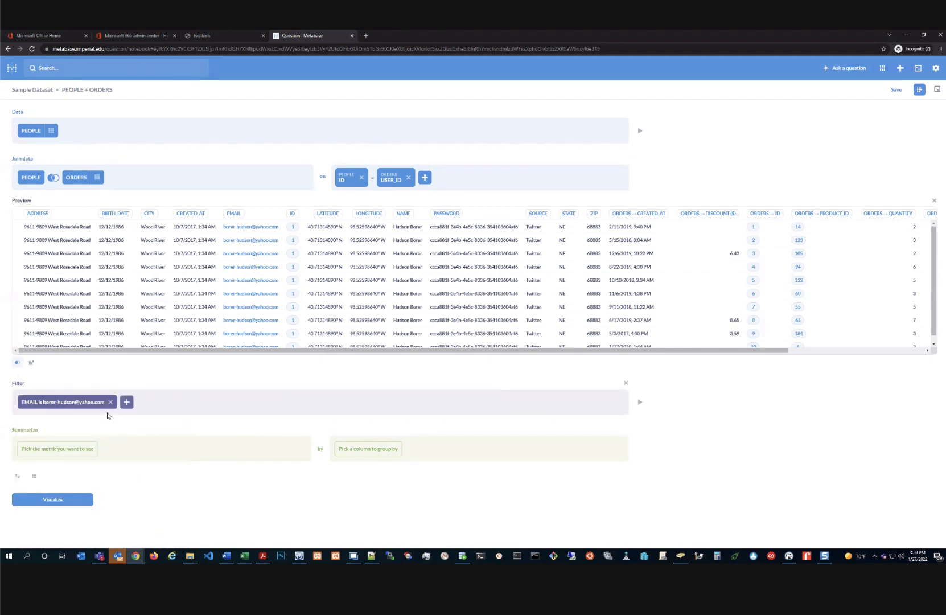
{"action": "left_click", "coordinate": [640, 401]}
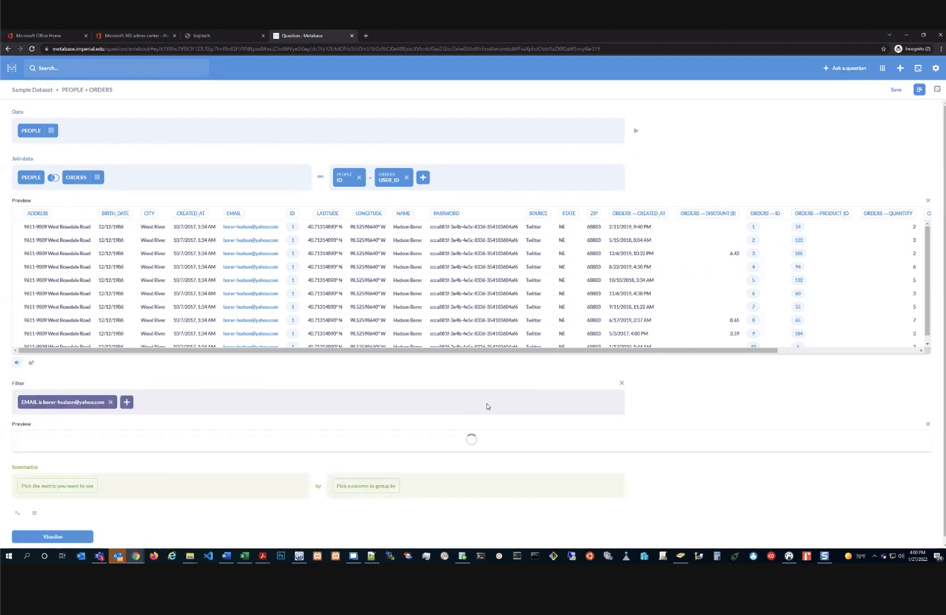
Group the joined question's results by ORDERS ID
{"action": "scroll", "coordinate": [161, 393], "scroll_direction": "down", "scroll_amount": 2}
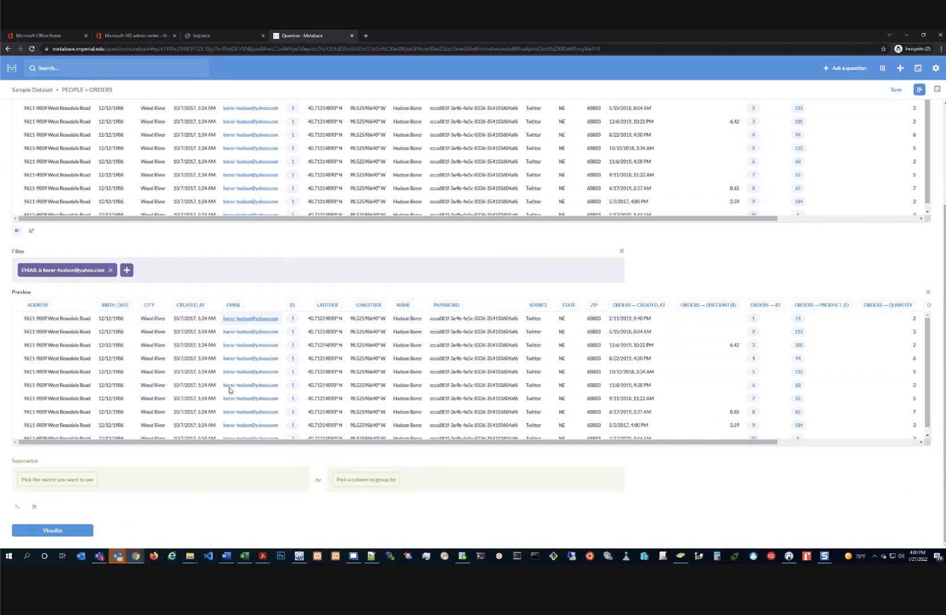
{"action": "scroll", "coordinate": [237, 399], "scroll_direction": "down", "scroll_amount": 1}
{"action": "scroll", "coordinate": [255, 185], "scroll_direction": "down", "scroll_amount": 1}
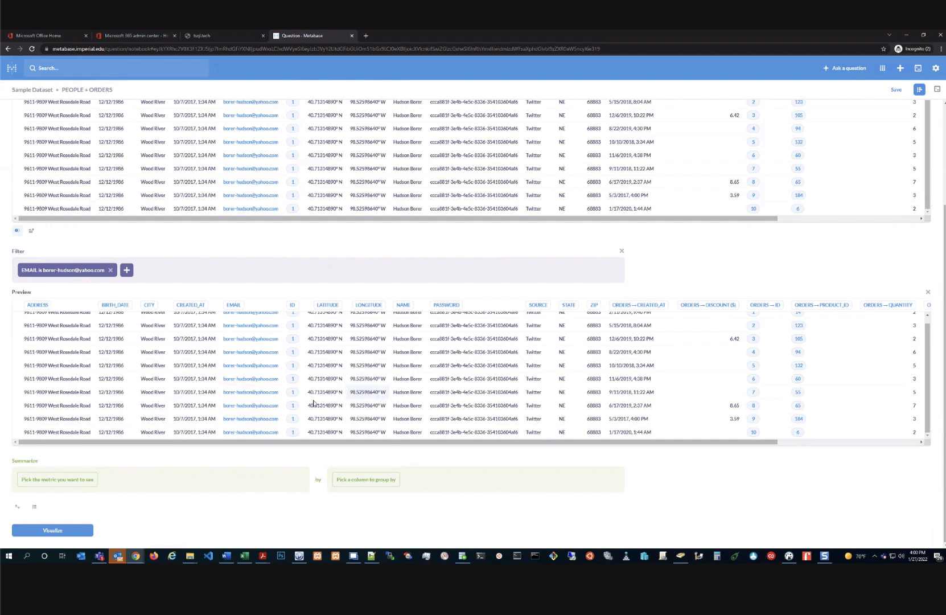
{"action": "scroll", "coordinate": [151, 374], "scroll_direction": "up", "scroll_amount": 1}
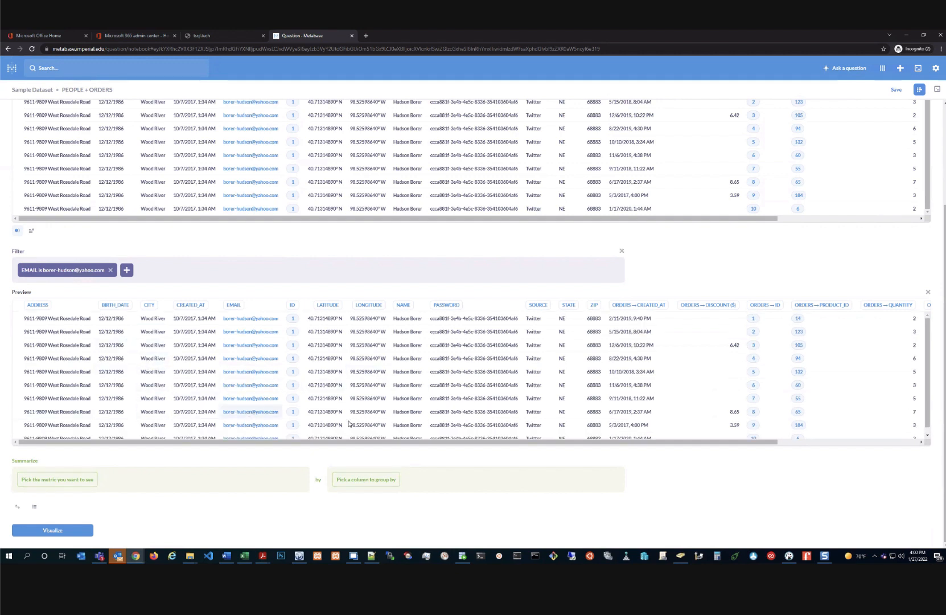
{"action": "left_click_drag", "start_coordinate": [549, 446], "coordinate": [585, 446]}
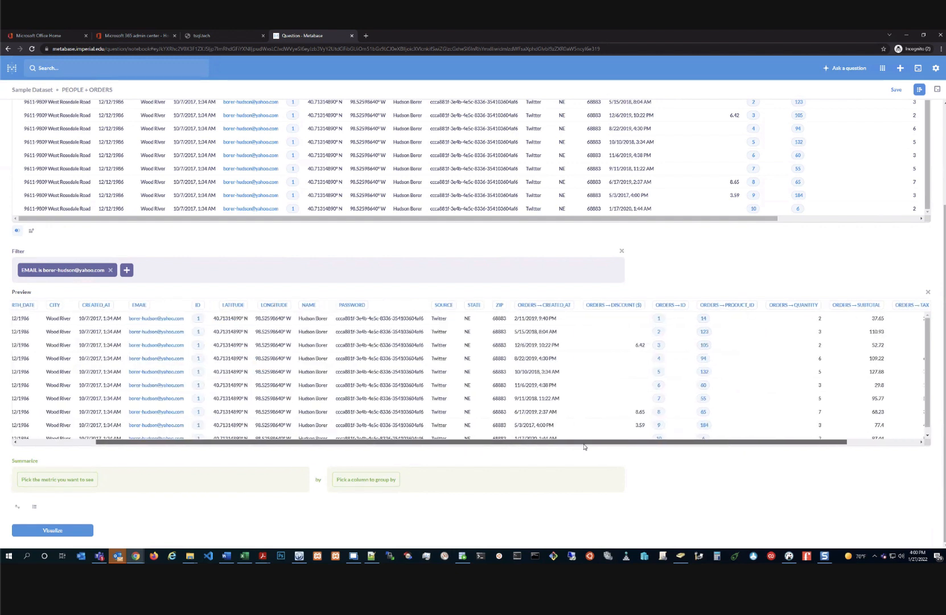
{"action": "left_click", "coordinate": [362, 480]}
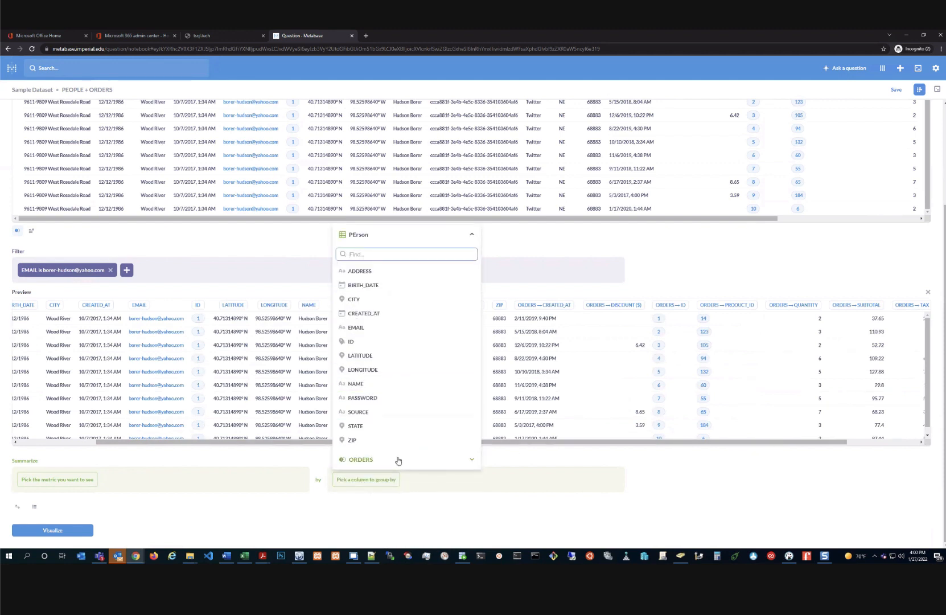
{"action": "left_click", "coordinate": [462, 462]}
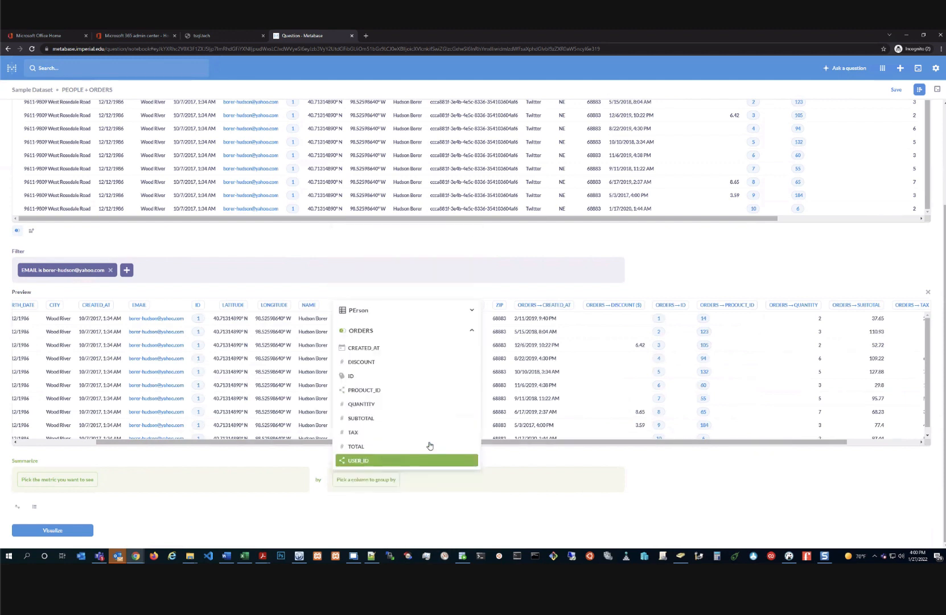
{"action": "left_click", "coordinate": [371, 376]}
Run the query, then go back and forward to the new question's starting-data picker
{"action": "scroll", "coordinate": [255, 479], "scroll_direction": "down", "scroll_amount": 1}
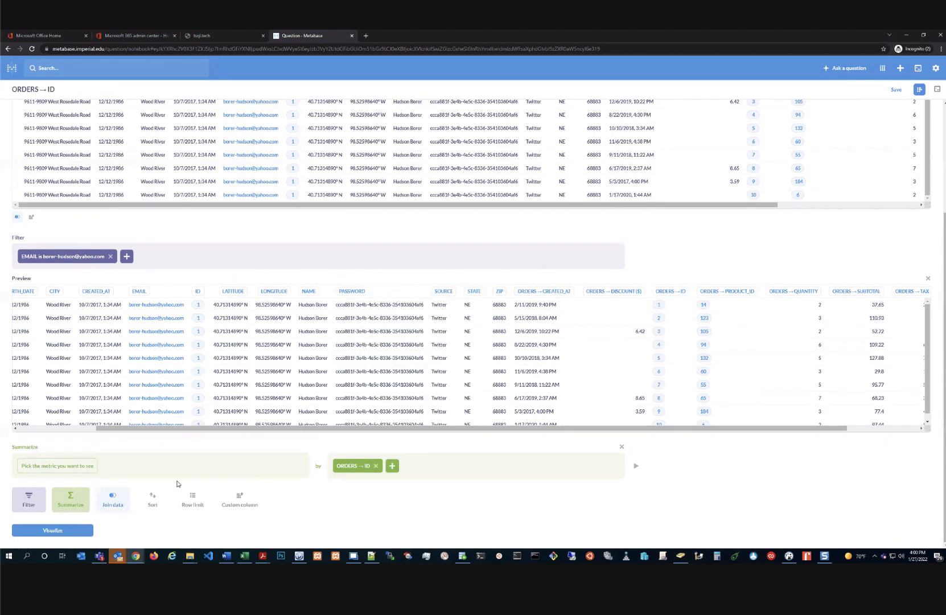
{"action": "left_click", "coordinate": [49, 530]}
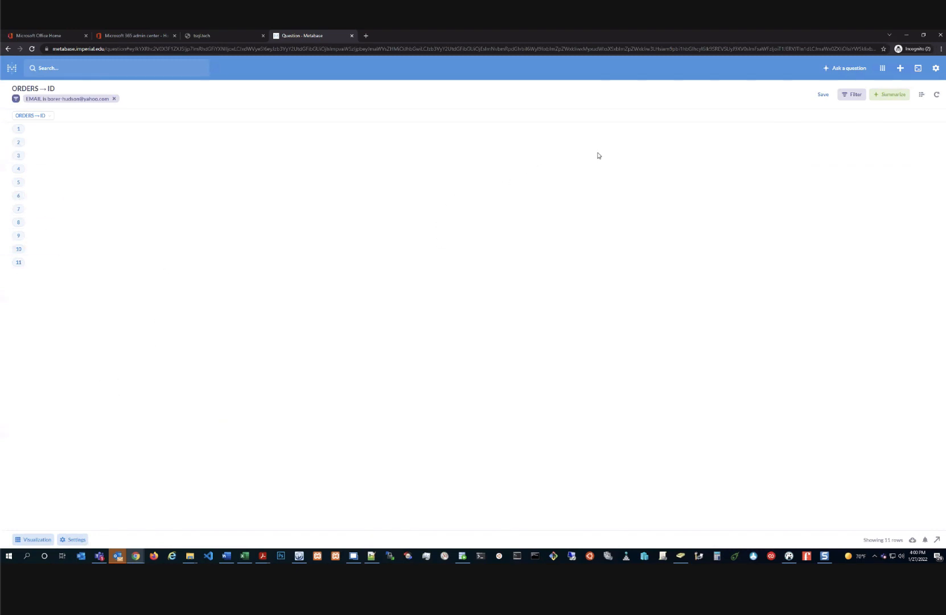
{"action": "key", "text": "alt+Left"}
{"action": "key", "text": "alt+Left"}
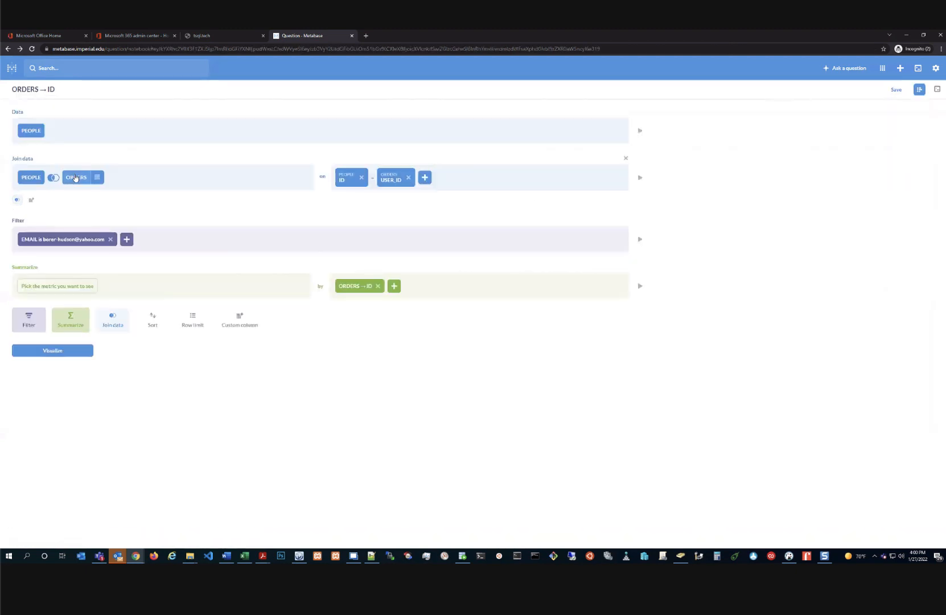
{"action": "key", "text": "alt+Right"}
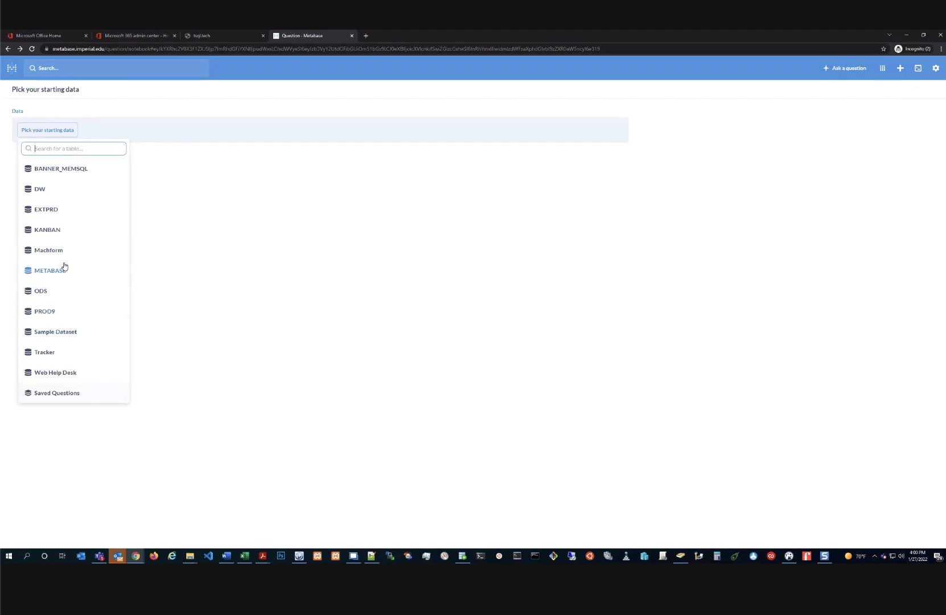
Expand the PROD9 database's schemas and search it for the SPRIDEN table
{"action": "left_click", "coordinate": [47, 310]}
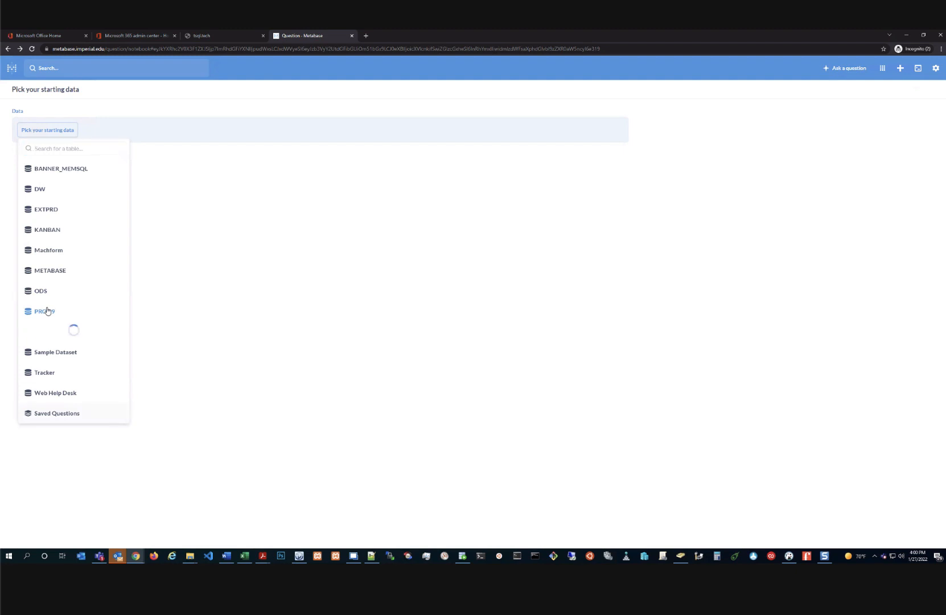
{"action": "scroll", "coordinate": [60, 319], "scroll_direction": "down", "scroll_amount": 3}
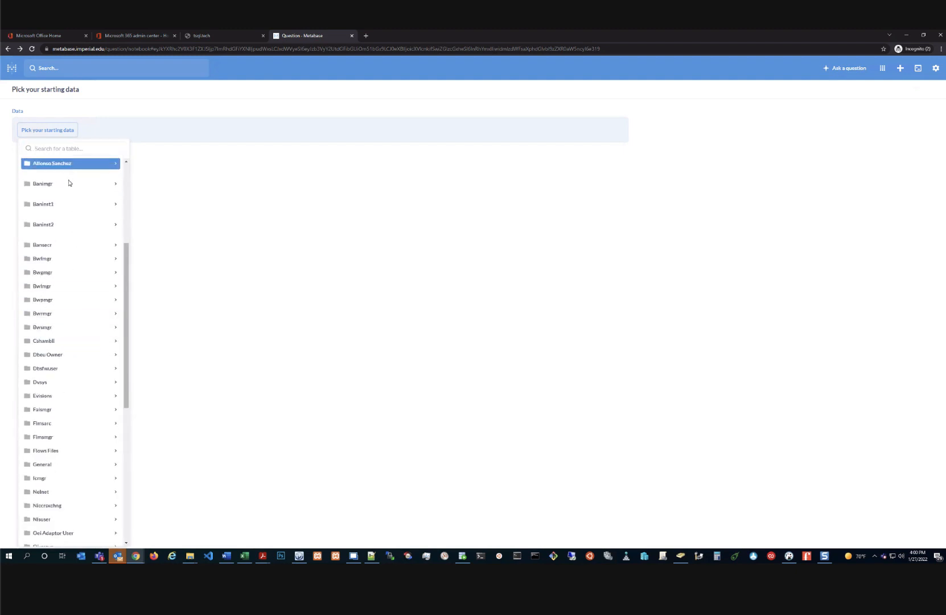
{"action": "scroll", "coordinate": [47, 408], "scroll_direction": "down", "scroll_amount": 5}
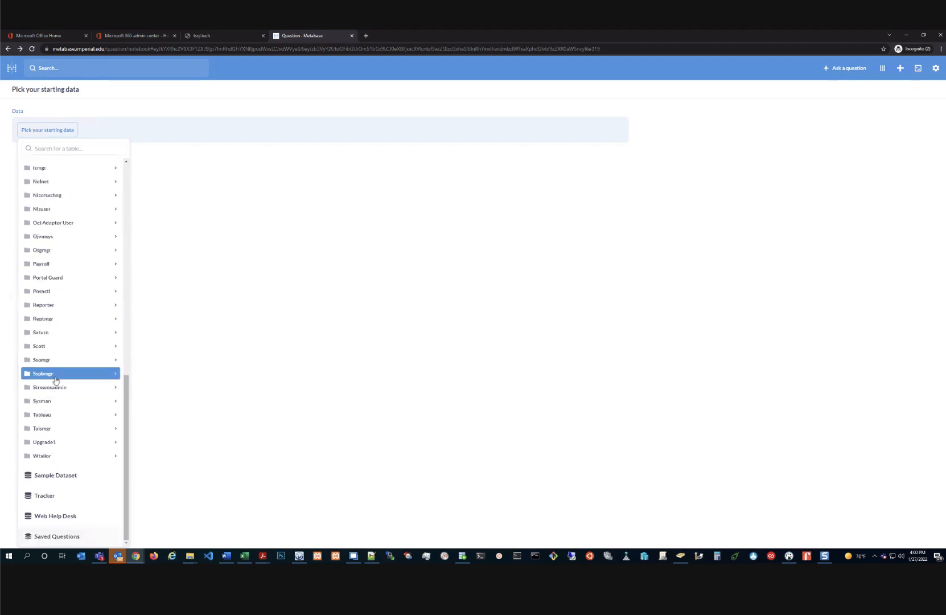
{"action": "scroll", "coordinate": [61, 434], "scroll_direction": "up", "scroll_amount": 1}
{"action": "scroll", "coordinate": [60, 435], "scroll_direction": "up", "scroll_amount": 6}
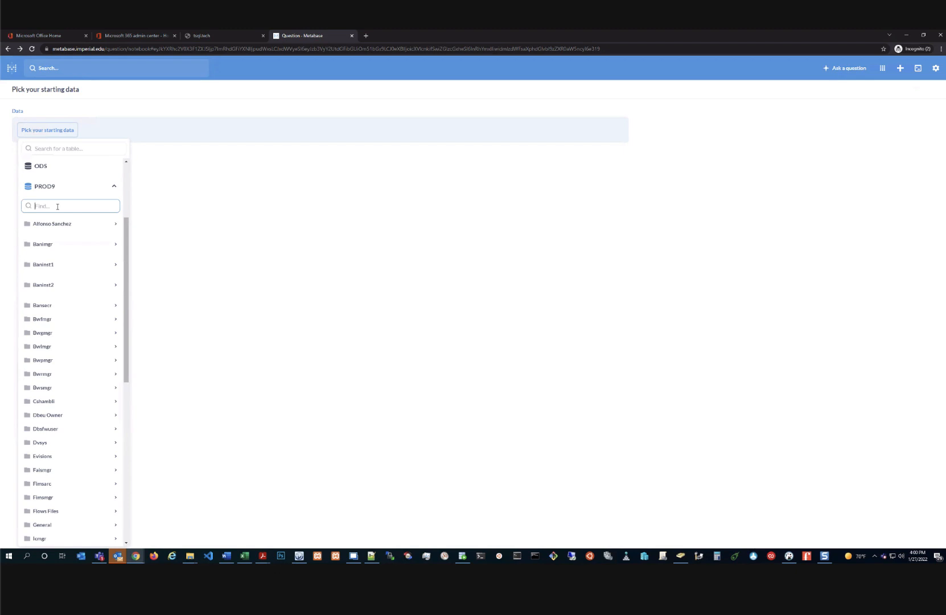
{"action": "left_click", "coordinate": [57, 207]}
{"action": "type", "text": "SPRIDEN"}
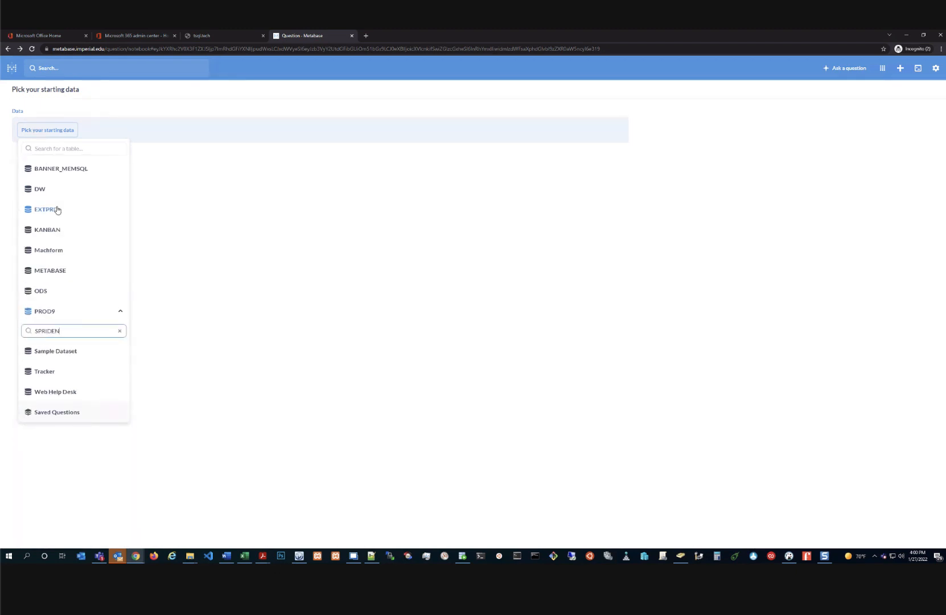
{"action": "key", "text": "BackSpace"}
{"action": "key", "text": "BackSpace"}
{"action": "key", "text": "BackSpace"}
{"action": "key", "text": "BackSpace"}
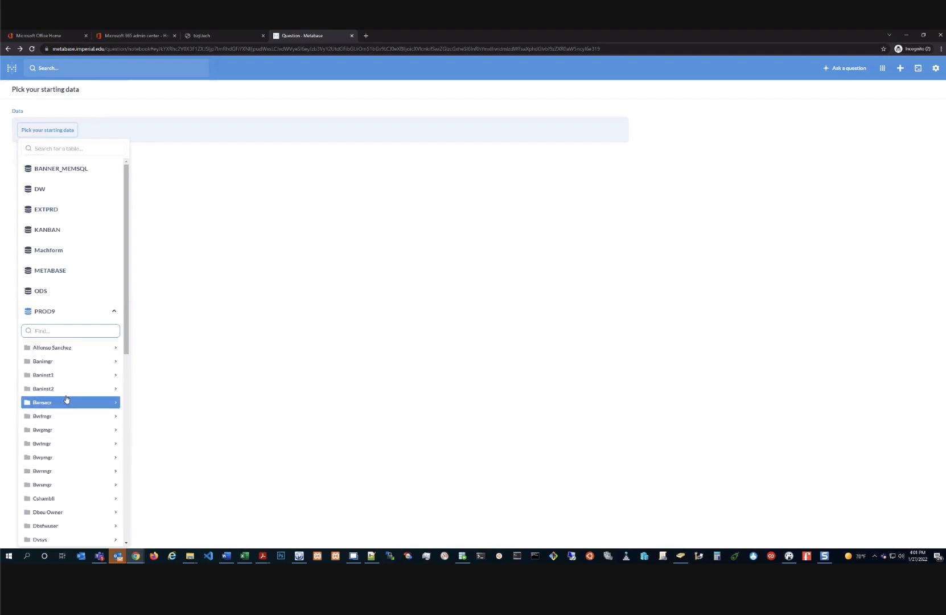
Search the Baninst1 schema's tables for SPRI and GOBT, then clear the search
{"action": "left_click", "coordinate": [66, 375]}
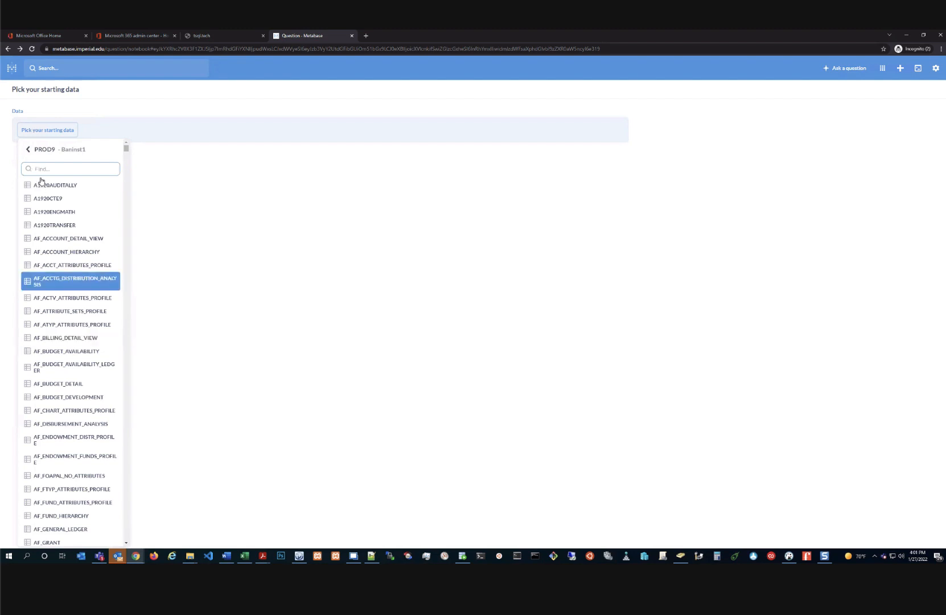
{"action": "type", "text": "SPRI"}
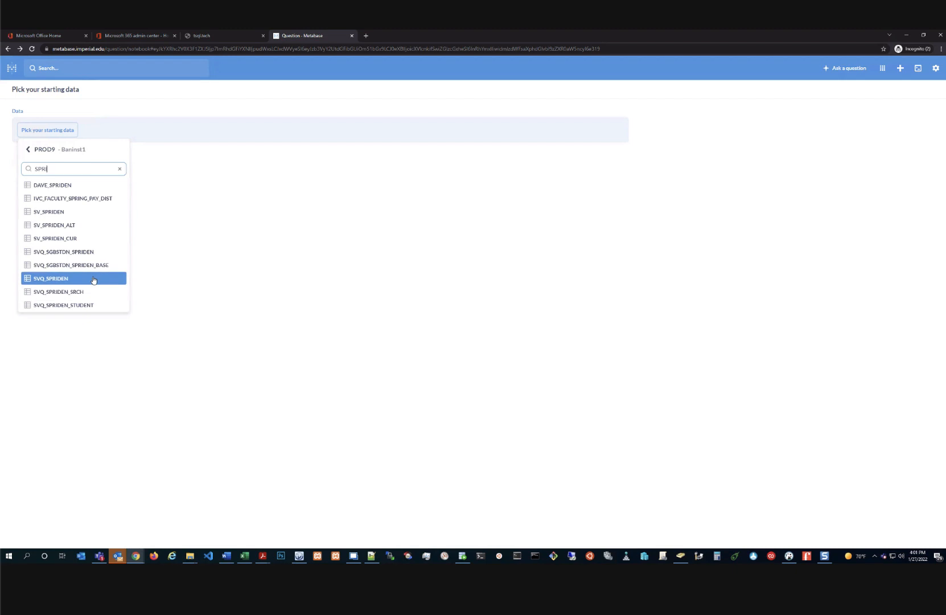
{"action": "key", "text": "BackSpace"}
{"action": "key", "text": "BackSpace"}
{"action": "key", "text": "BackSpace"}
{"action": "key", "text": "BackSpace"}
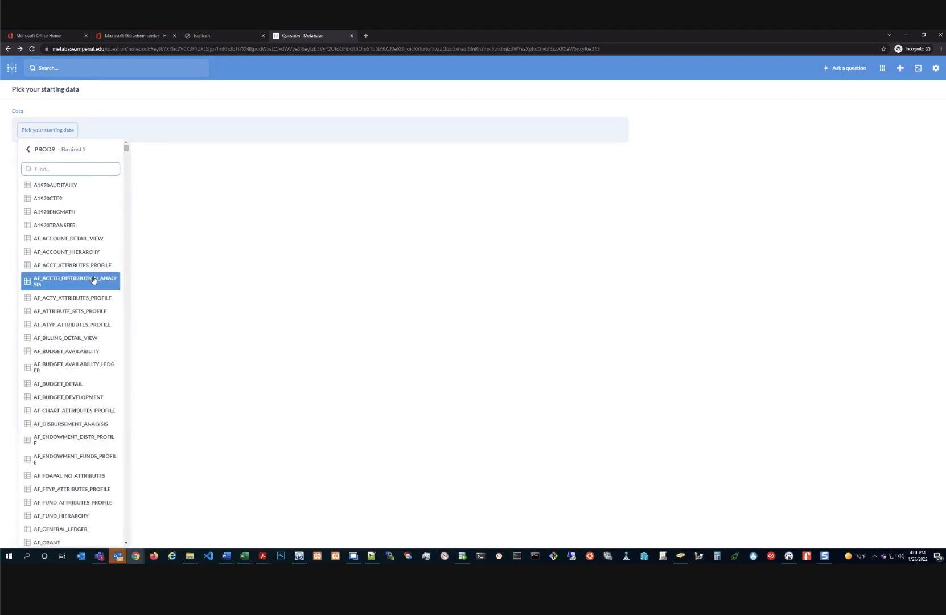
{"action": "type", "text": "GOBT"}
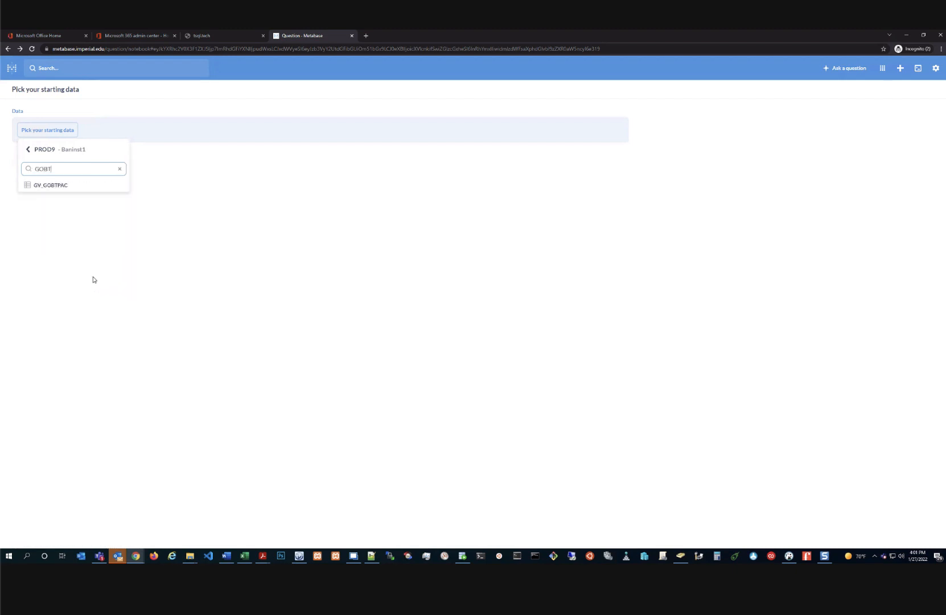
{"action": "key", "text": "BackSpace"}
{"action": "key", "text": "BackSpace"}
{"action": "key", "text": "BackSpace"}
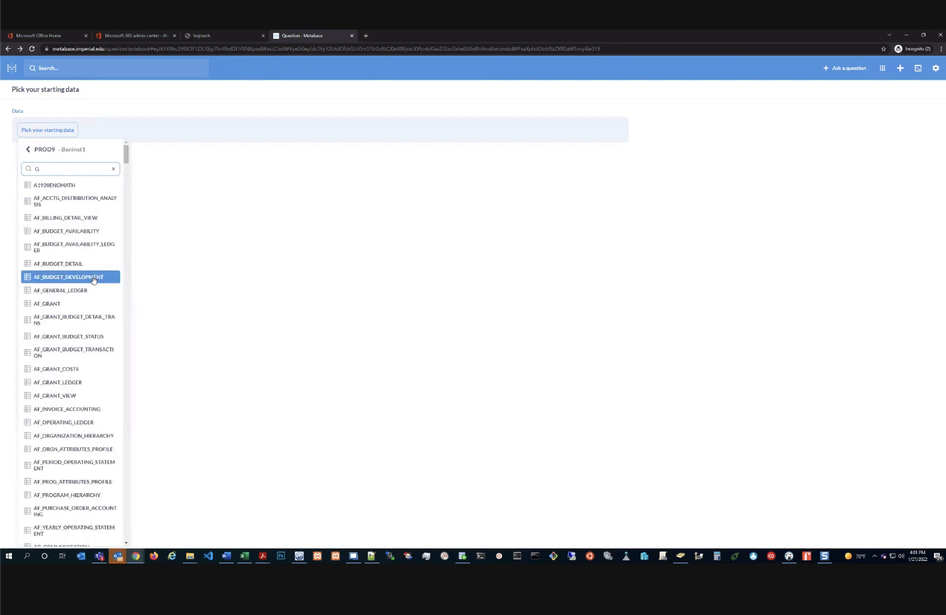
{"action": "key", "text": "BackSpace"}
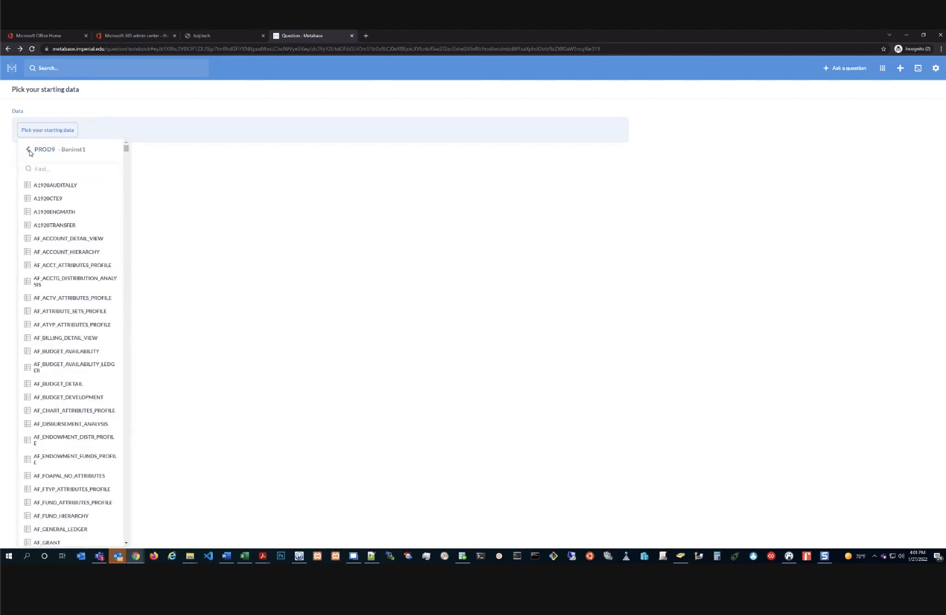
Return to the PROD9 schema list, close the data picker and start a new question
{"action": "left_click", "coordinate": [29, 150]}
{"action": "scroll", "coordinate": [61, 443], "scroll_direction": "down", "scroll_amount": 5}
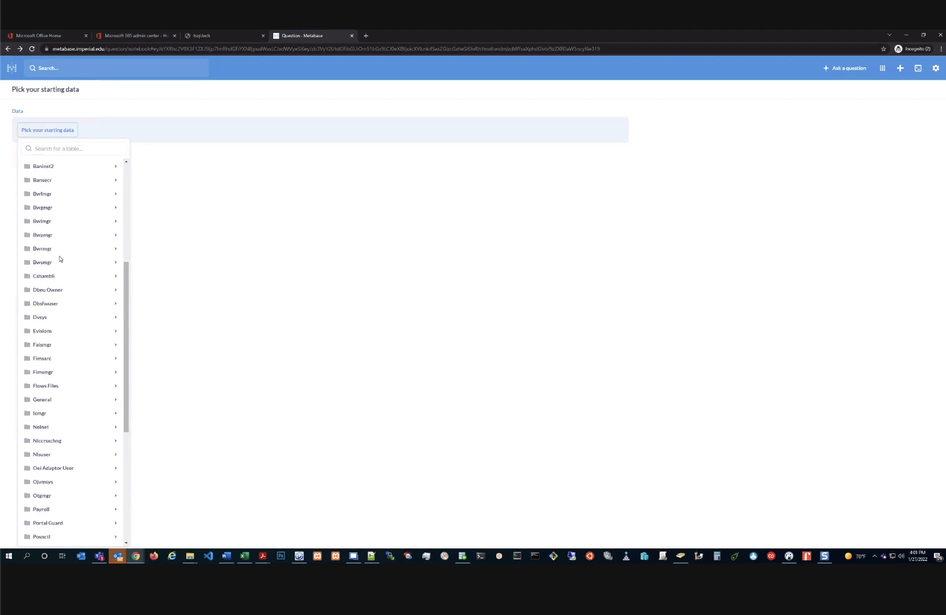
{"action": "scroll", "coordinate": [60, 259], "scroll_direction": "down", "scroll_amount": 5}
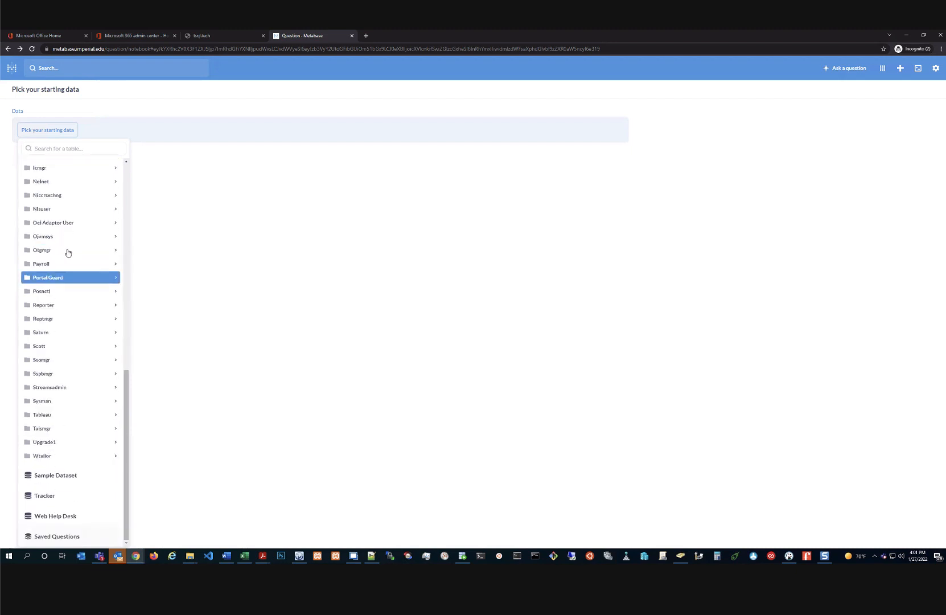
{"action": "scroll", "coordinate": [123, 259], "scroll_direction": "up", "scroll_amount": 1}
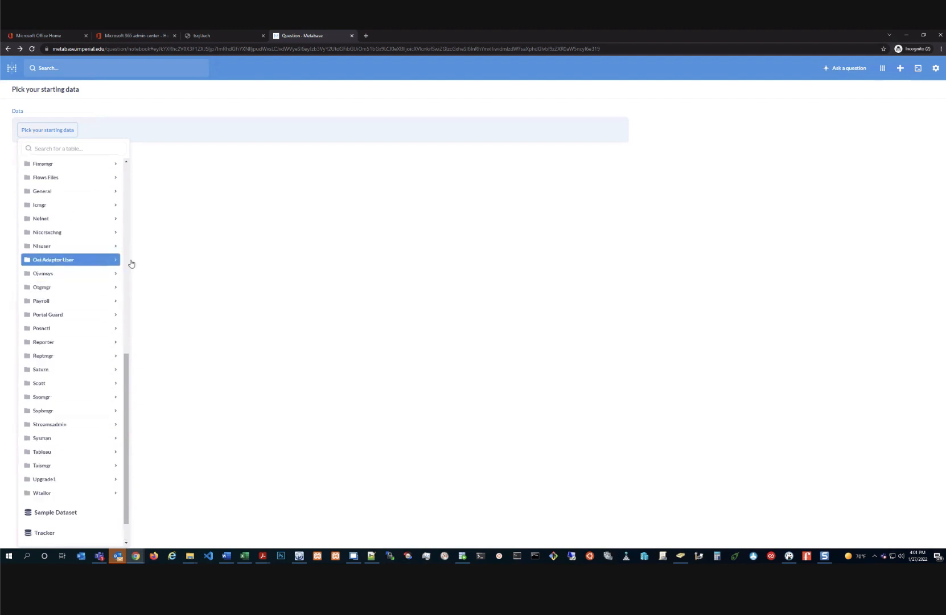
{"action": "left_click", "coordinate": [209, 260]}
{"action": "left_click", "coordinate": [836, 69]}
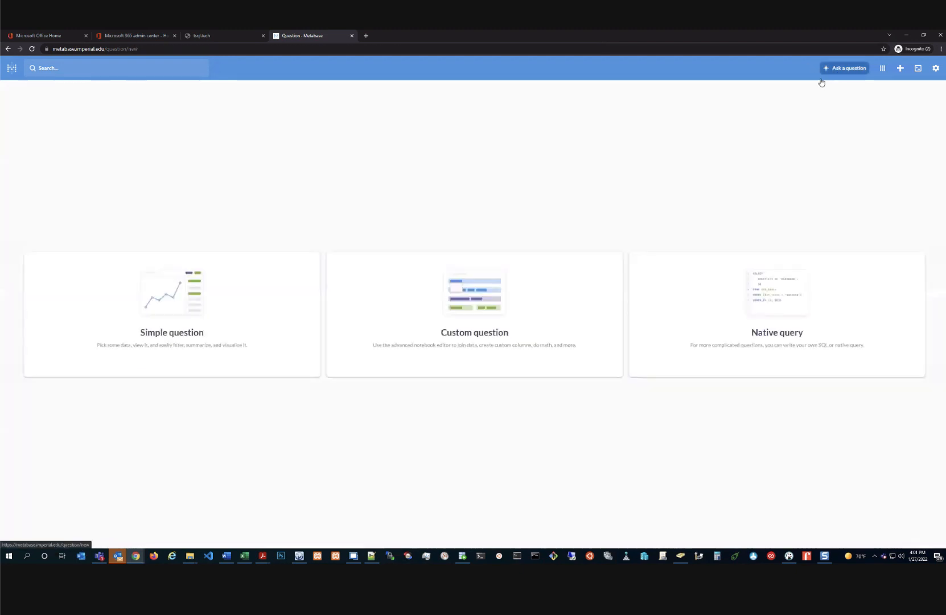
Start a native query on PROD9 reading 'select * from spriden where spriden_id'
{"action": "left_click", "coordinate": [775, 318]}
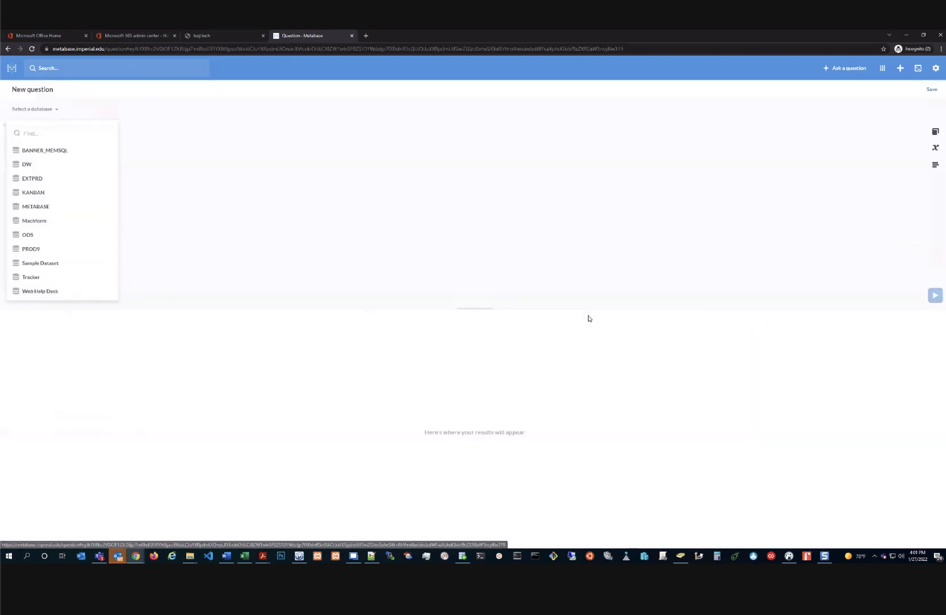
{"action": "left_click", "coordinate": [37, 248]}
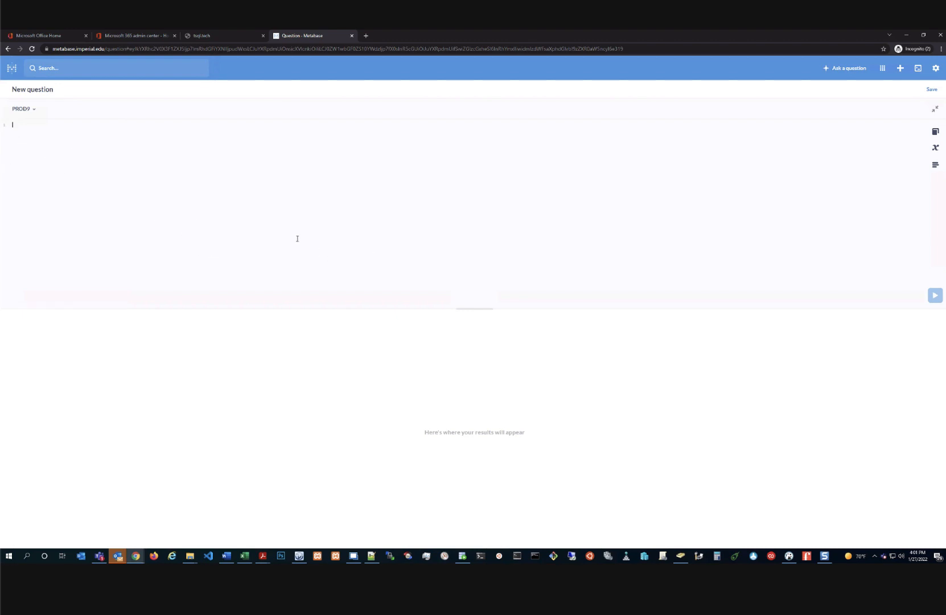
{"action": "type", "text": "select * from spriden where spriden_id"}
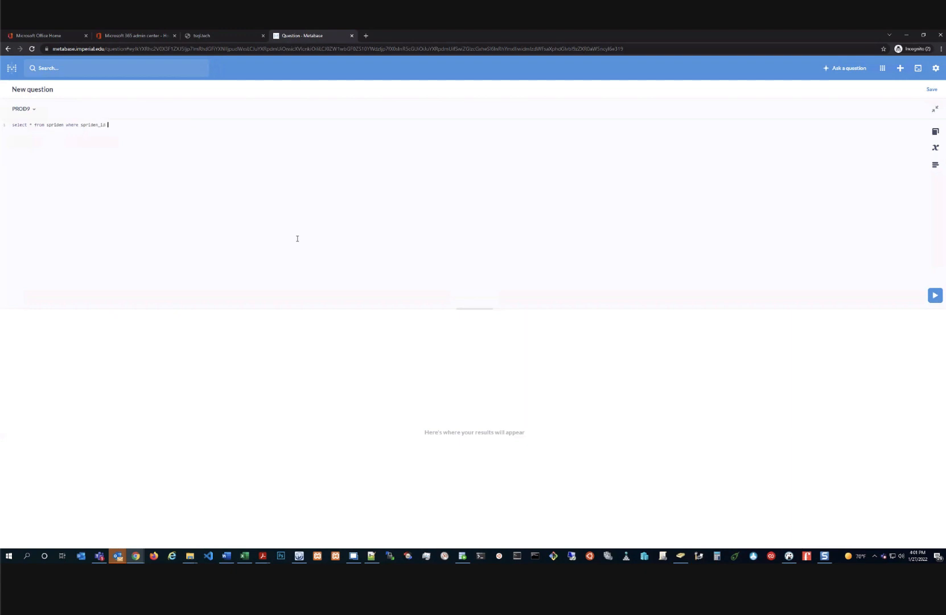
Check the variables help, then add '= {{spriden_id}}' to the WHERE clause
{"action": "left_click", "coordinate": [935, 147]}
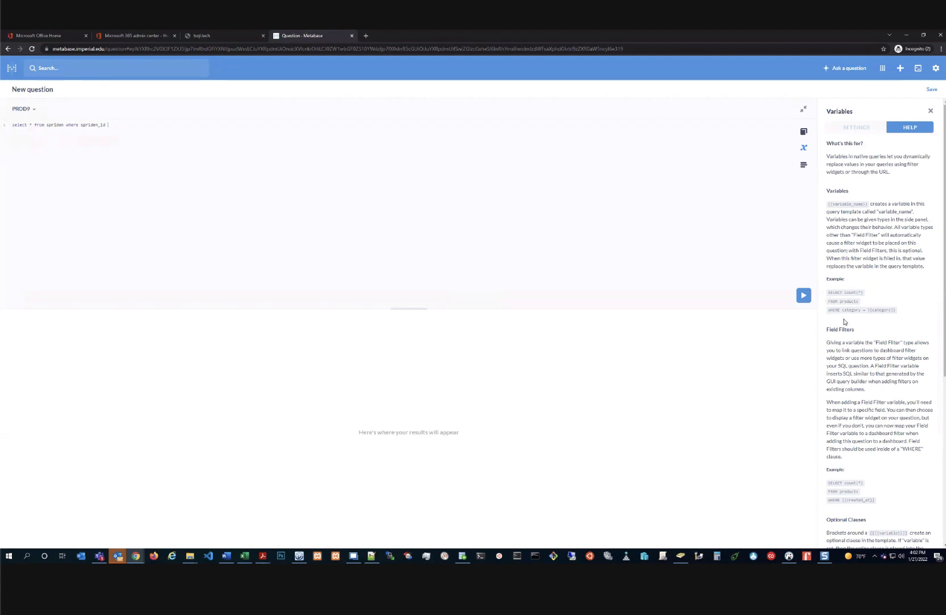
{"action": "left_click_drag", "start_coordinate": [901, 313], "coordinate": [869, 315]}
{"action": "left_click", "coordinate": [153, 144]}
{"action": "type", "text": "= "}
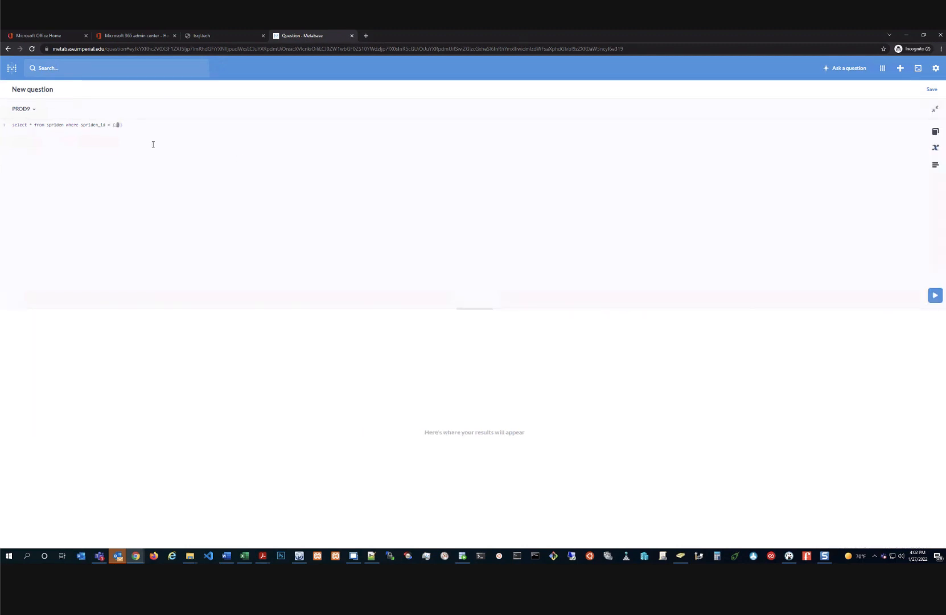
{"action": "type", "text": "{{spriden_id"}
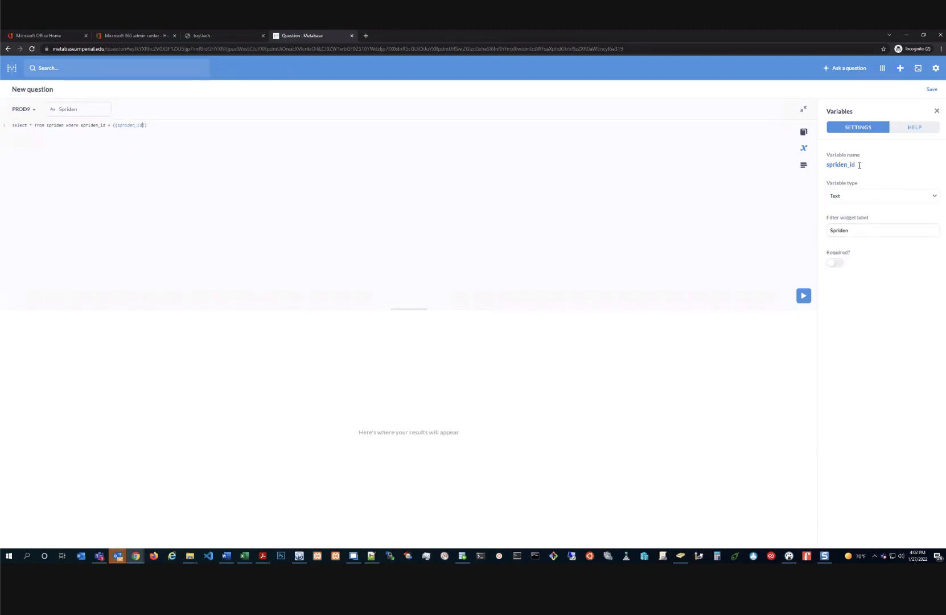
Label the filter G#, make it required and give it a default ID value
{"action": "double_click", "coordinate": [838, 231]}
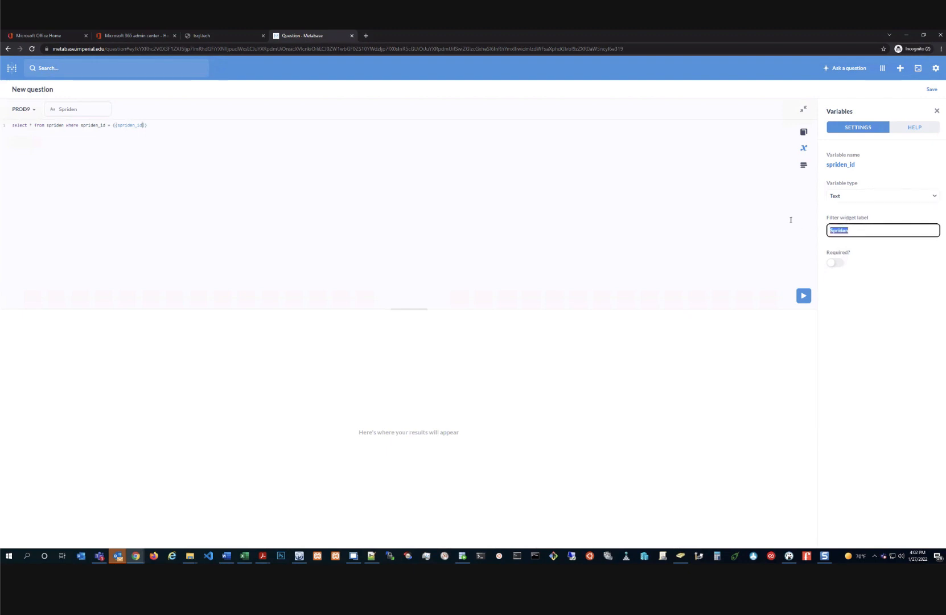
{"action": "type", "text": "SPRIDEN ID"}
{"action": "key", "text": "ctrl+a"}
{"action": "type", "text": "G"}
{"action": "left_click", "coordinate": [835, 262]}
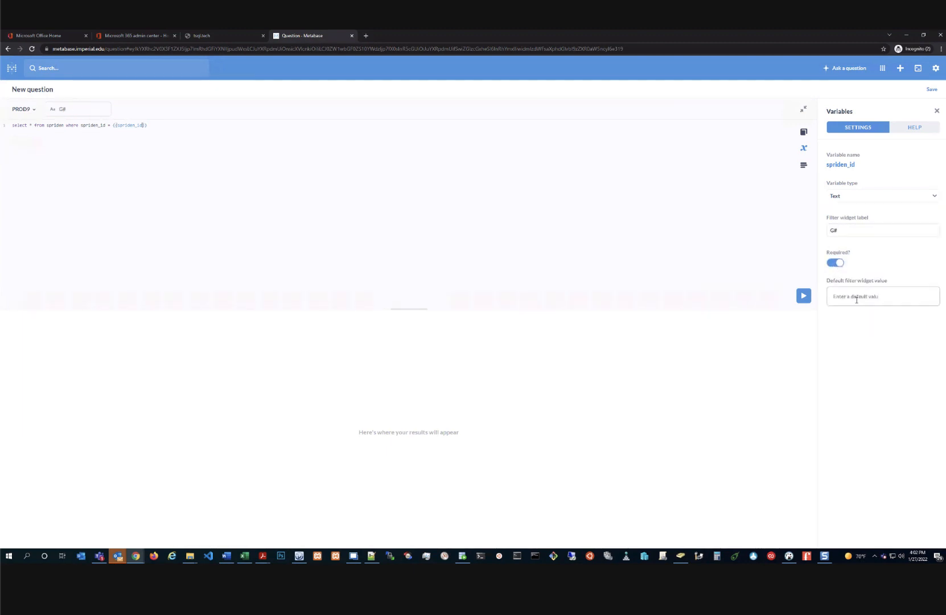
{"action": "left_click", "coordinate": [854, 299]}
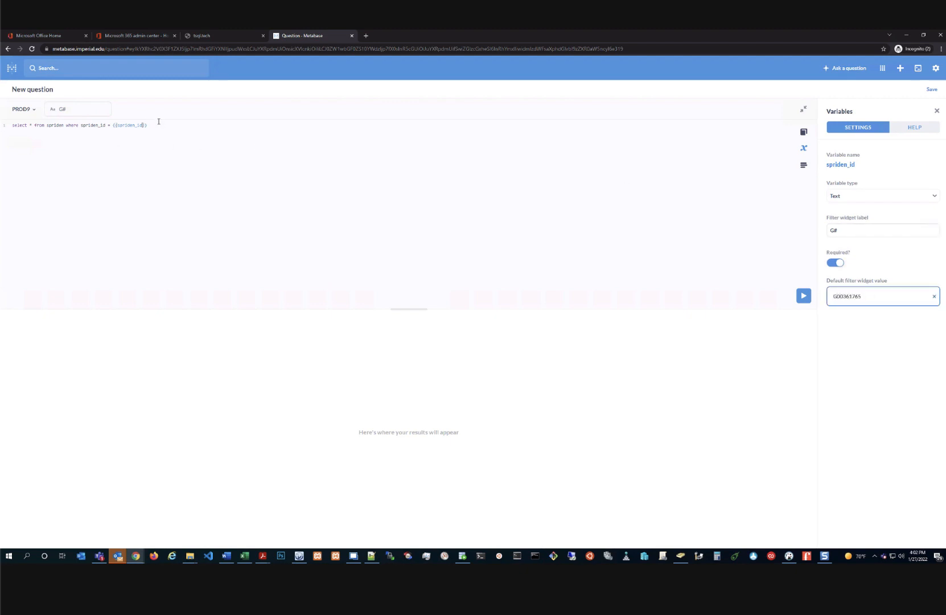
Append 'and spriden_change_ind is null' to the query and run it
{"action": "type", "text": "and"}
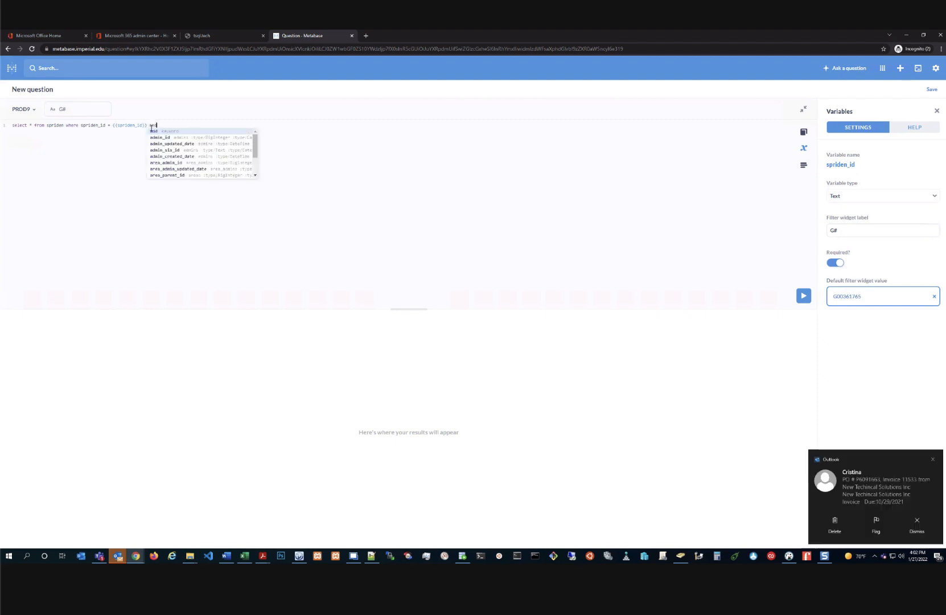
{"action": "type", "text": " spriden_change"}
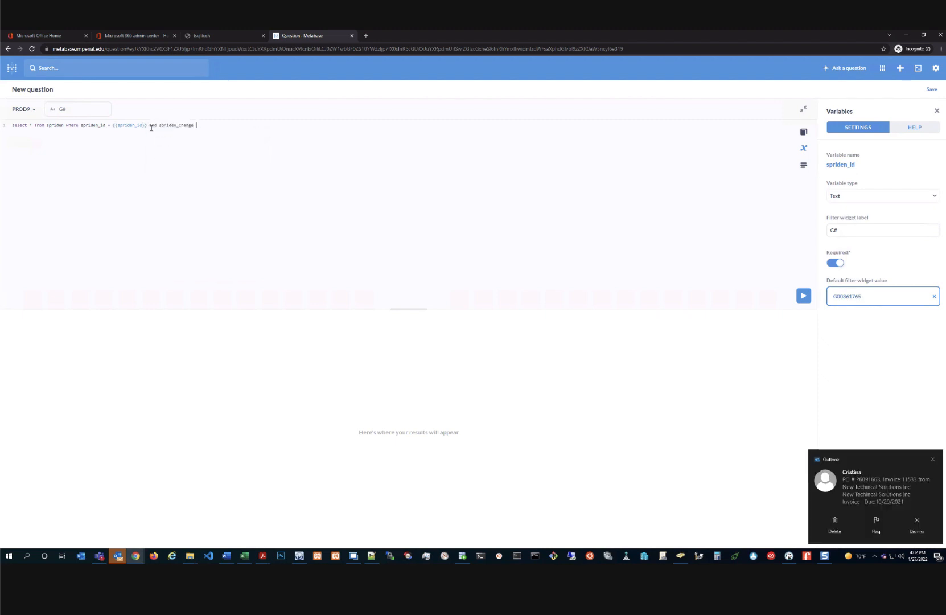
{"action": "type", "text": "_ind is null"}
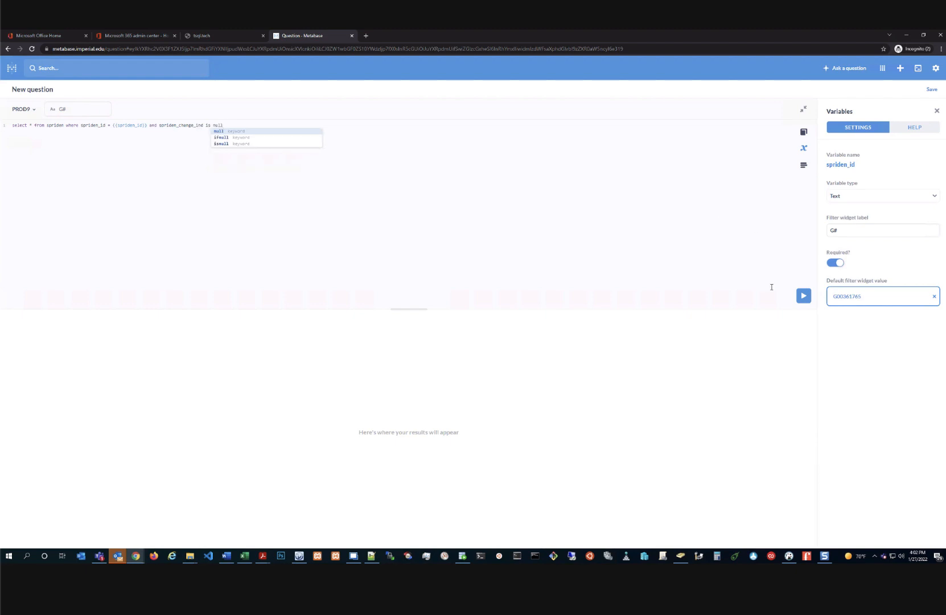
{"action": "left_click", "coordinate": [803, 296]}
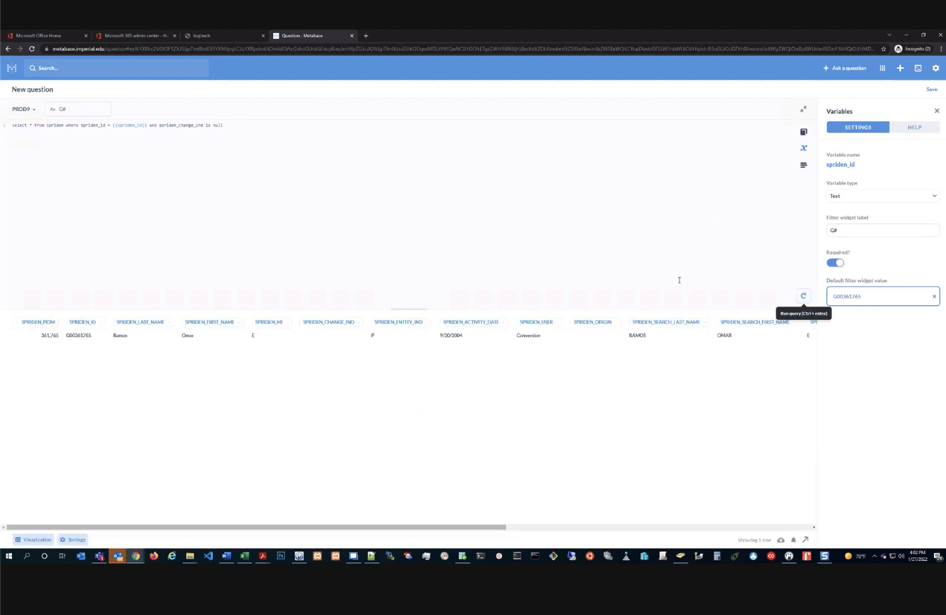
{"action": "left_click", "coordinate": [67, 108]}
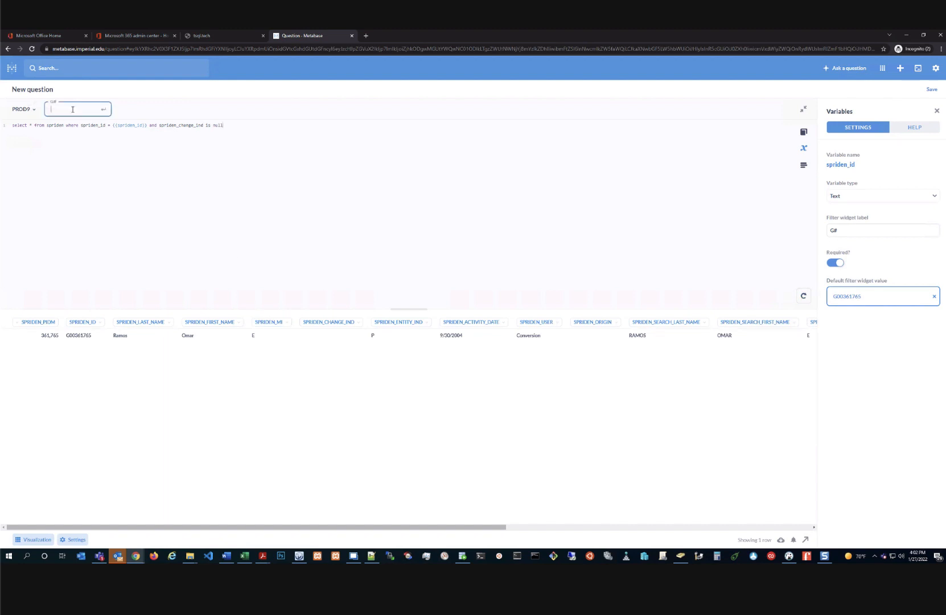
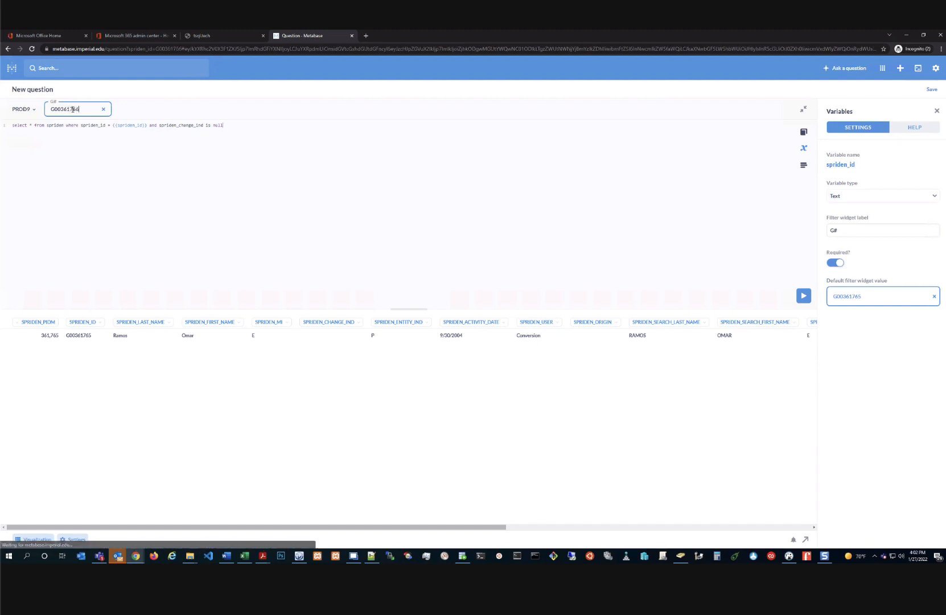
Rerun the query with a different G# student ID, then return to the home page
{"action": "left_click", "coordinate": [803, 295]}
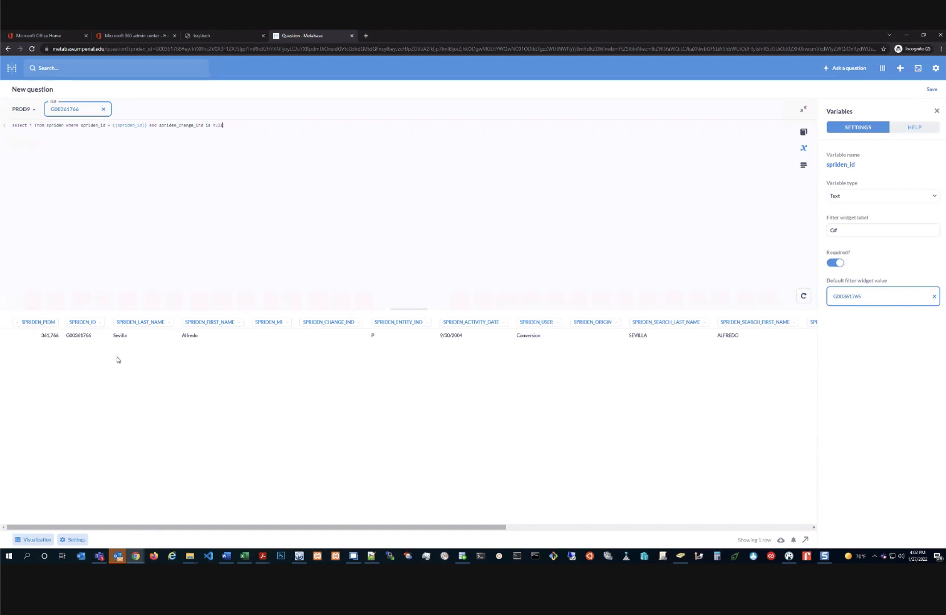
{"action": "left_click", "coordinate": [172, 137]}
Browse all items, look through Academic Services, then list other users' personal collections
{"action": "left_click", "coordinate": [6, 68]}
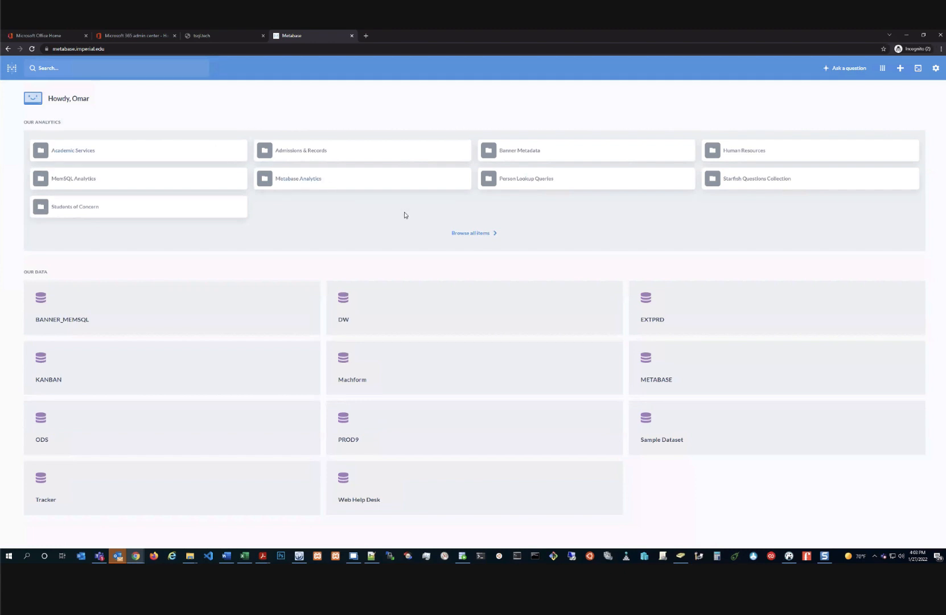
{"action": "left_click", "coordinate": [485, 233]}
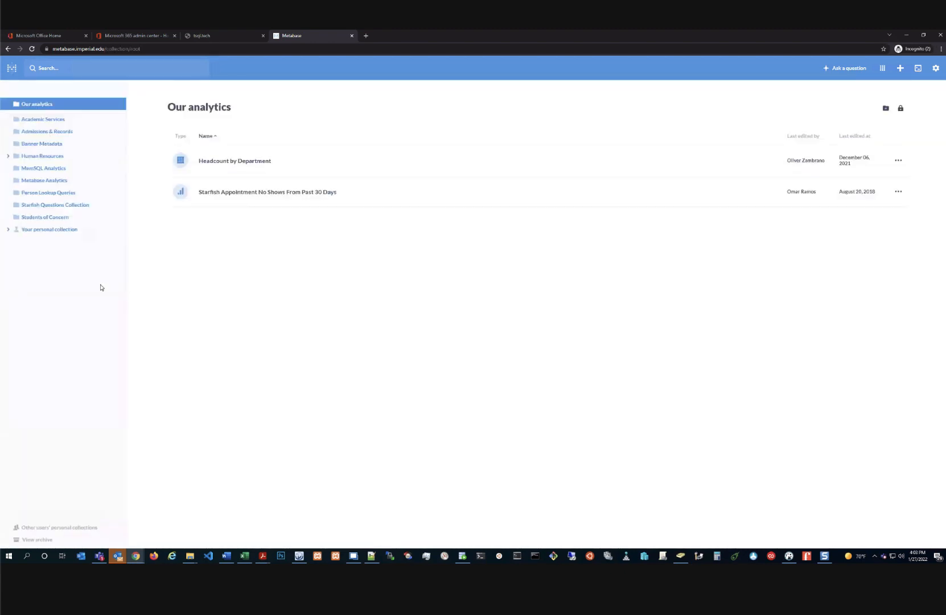
{"action": "left_click", "coordinate": [53, 121]}
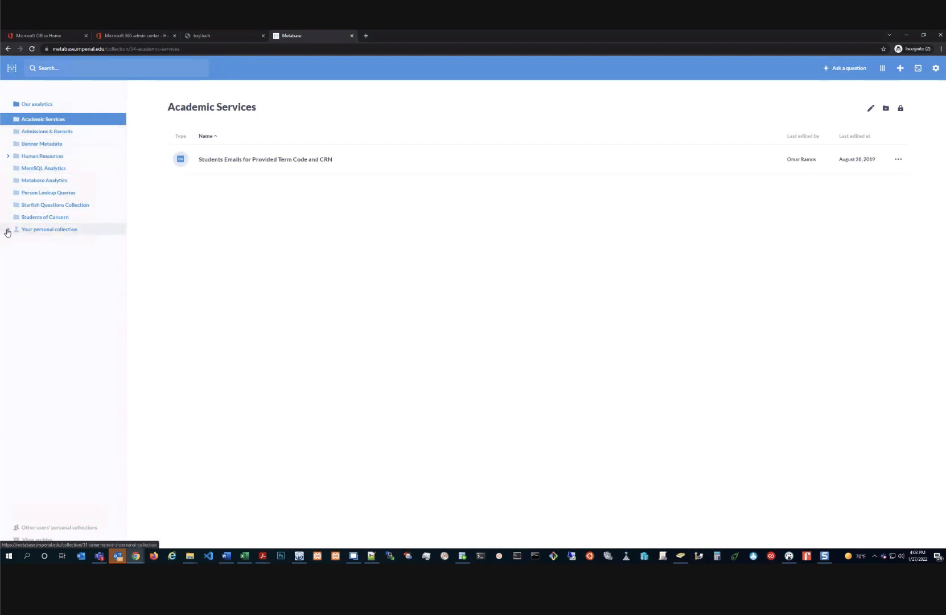
{"action": "left_click", "coordinate": [7, 230]}
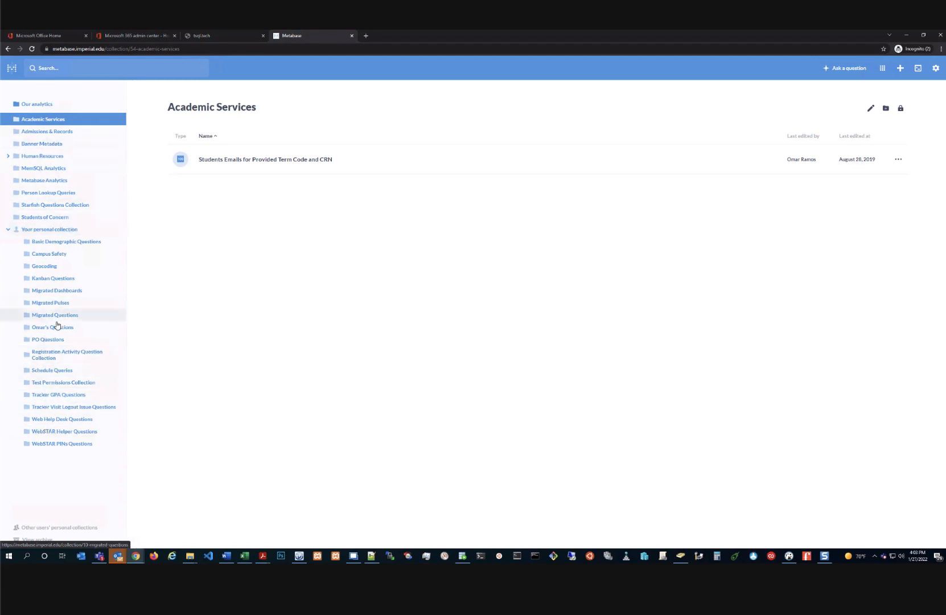
{"action": "left_click", "coordinate": [61, 528]}
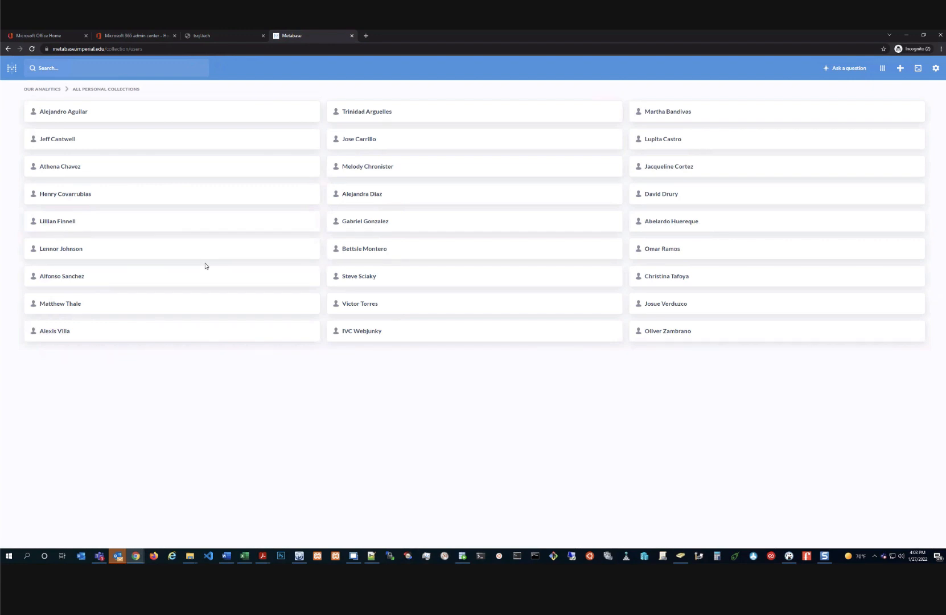
Open a colleague's personal collection holding questions like Academic Year and Grade Distribution
{"action": "left_click", "coordinate": [670, 334]}
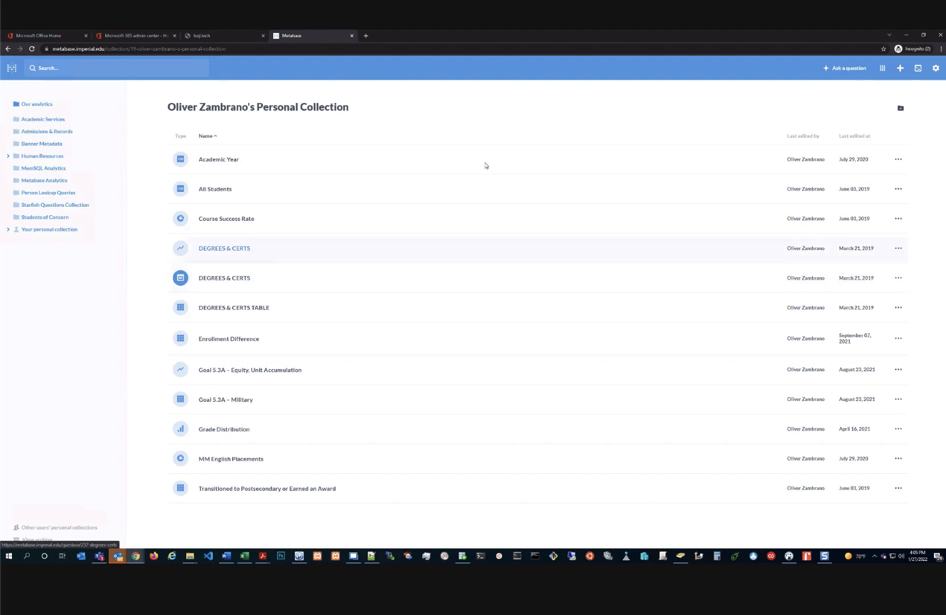
In Admin, confirm version 0.41.6 is current on the Updates page, then view People
{"action": "left_click", "coordinate": [936, 69]}
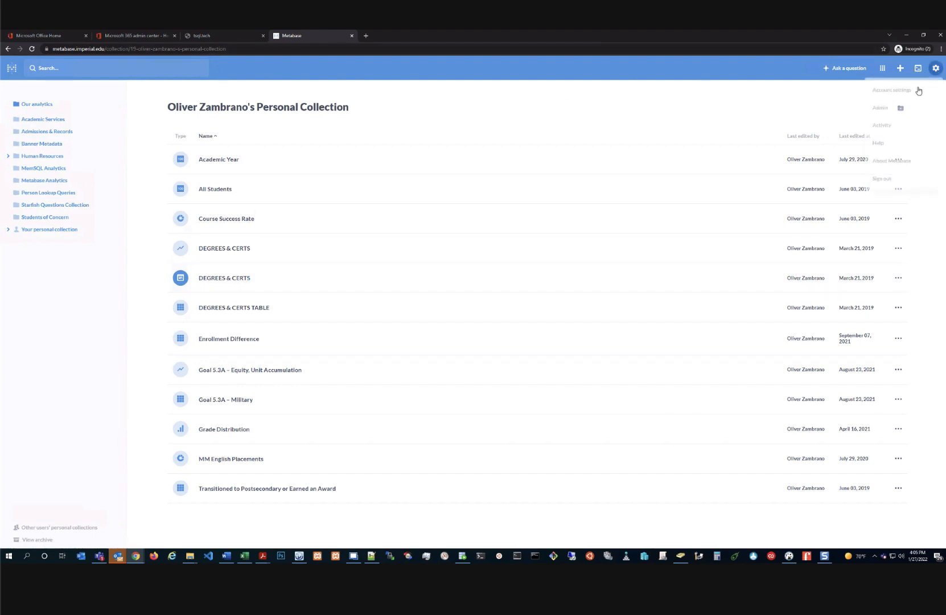
{"action": "left_click", "coordinate": [896, 112]}
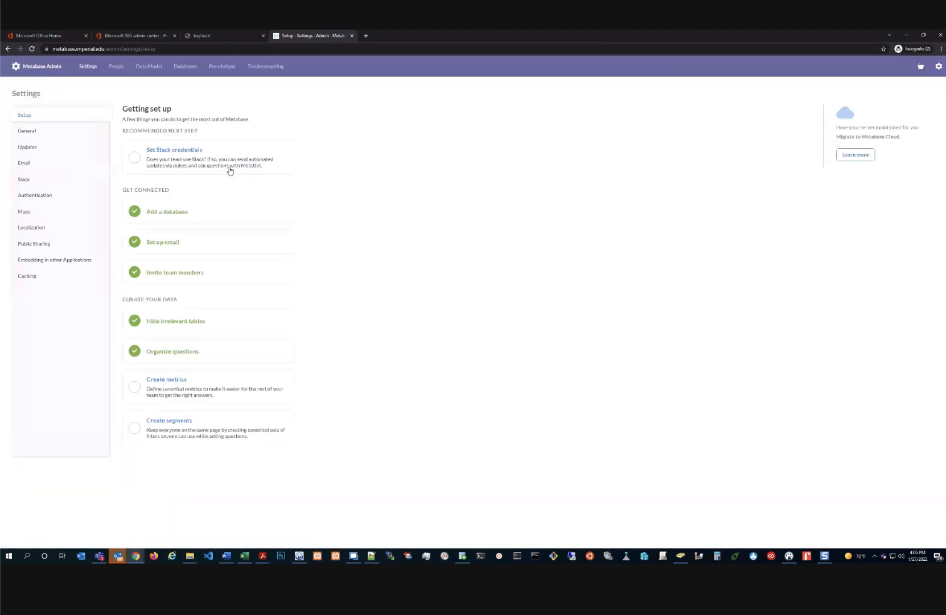
{"action": "left_click", "coordinate": [26, 147]}
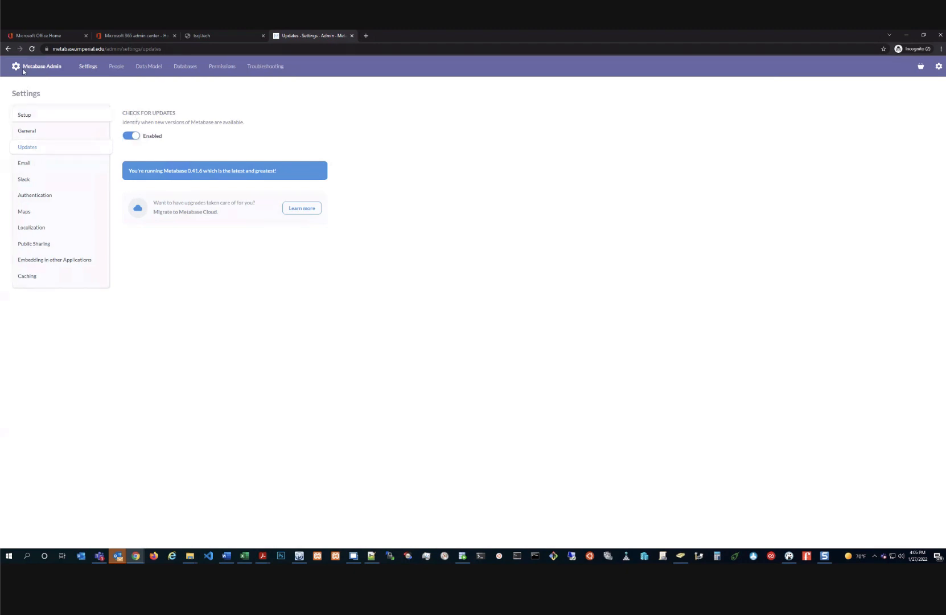
{"action": "left_click", "coordinate": [120, 68]}
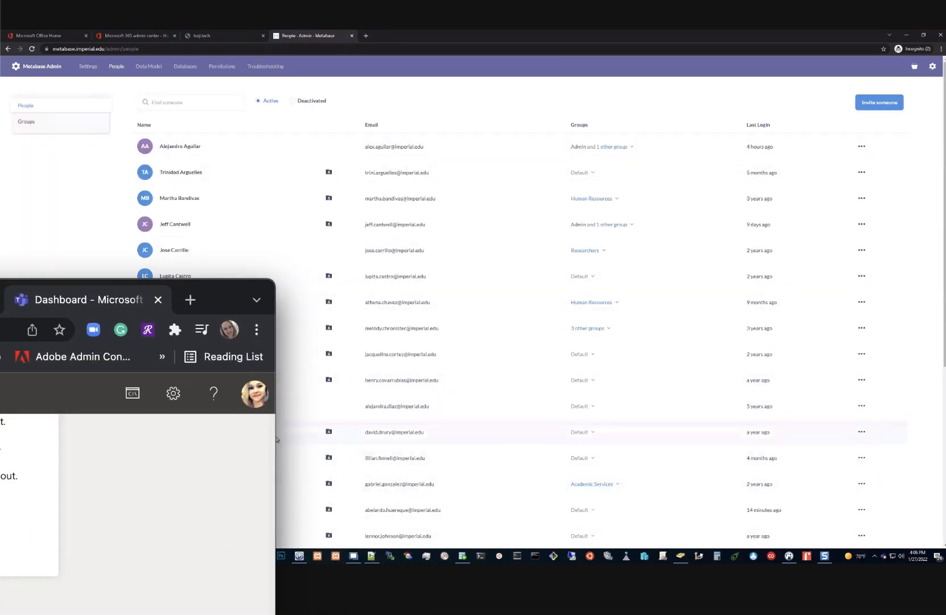
Review the Application Services group's data and collection permissions on the Permissions page
{"action": "left_click_drag", "start_coordinate": [220, 300], "coordinate": [200, 239]}
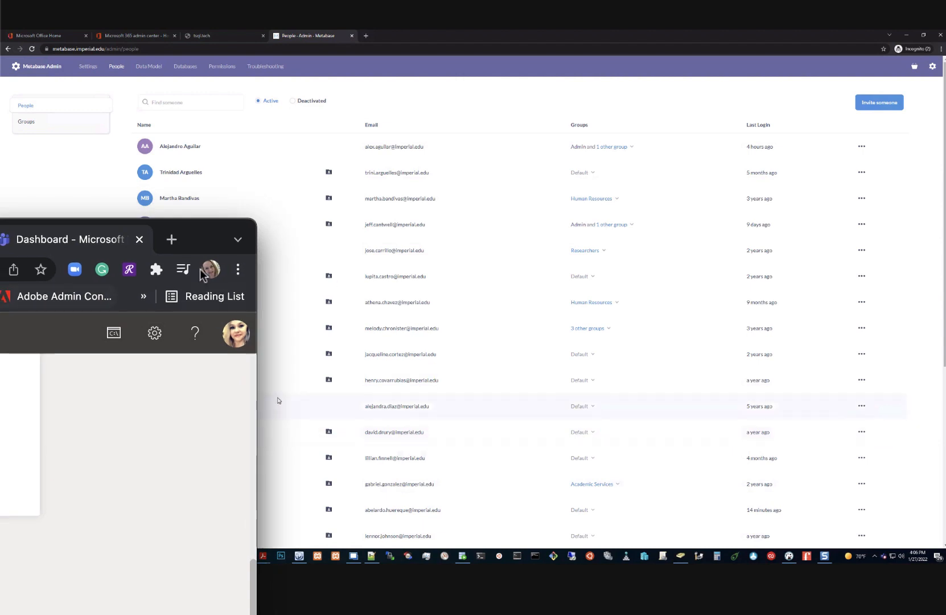
{"action": "left_click", "coordinate": [138, 239]}
{"action": "left_click", "coordinate": [139, 239]}
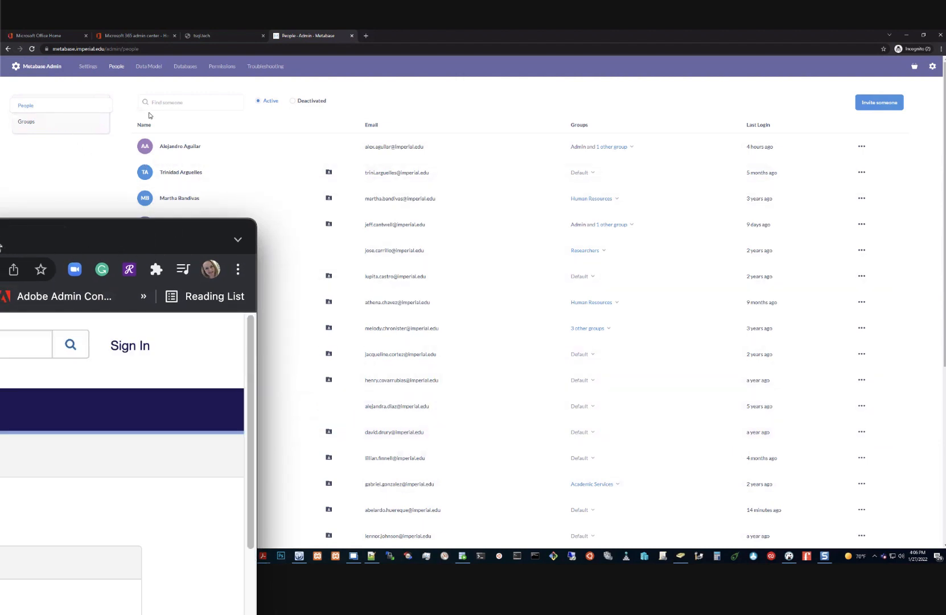
{"action": "left_click", "coordinate": [1, 241]}
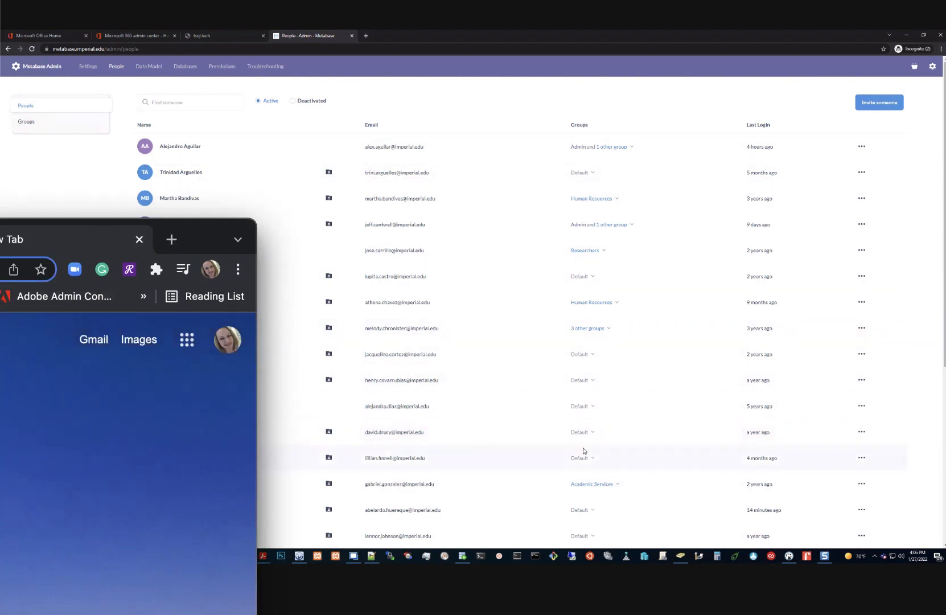
{"action": "left_click", "coordinate": [222, 66]}
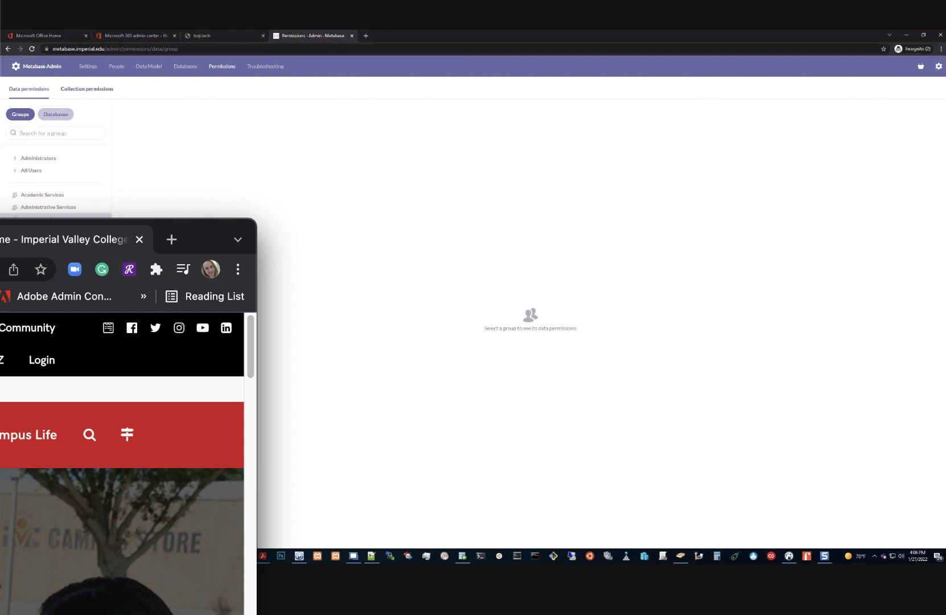
{"action": "left_click", "coordinate": [42, 219]}
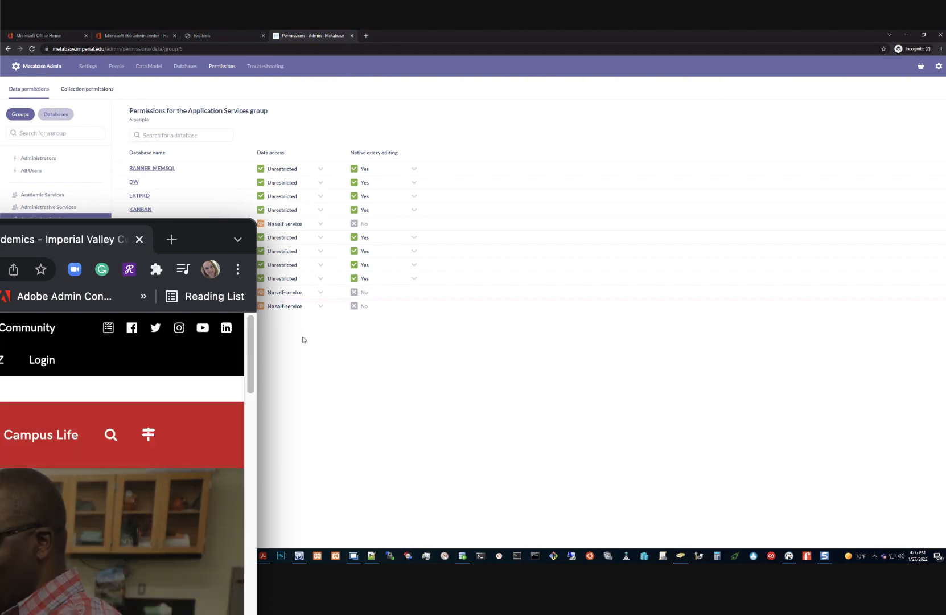
{"action": "left_click", "coordinate": [90, 89]}
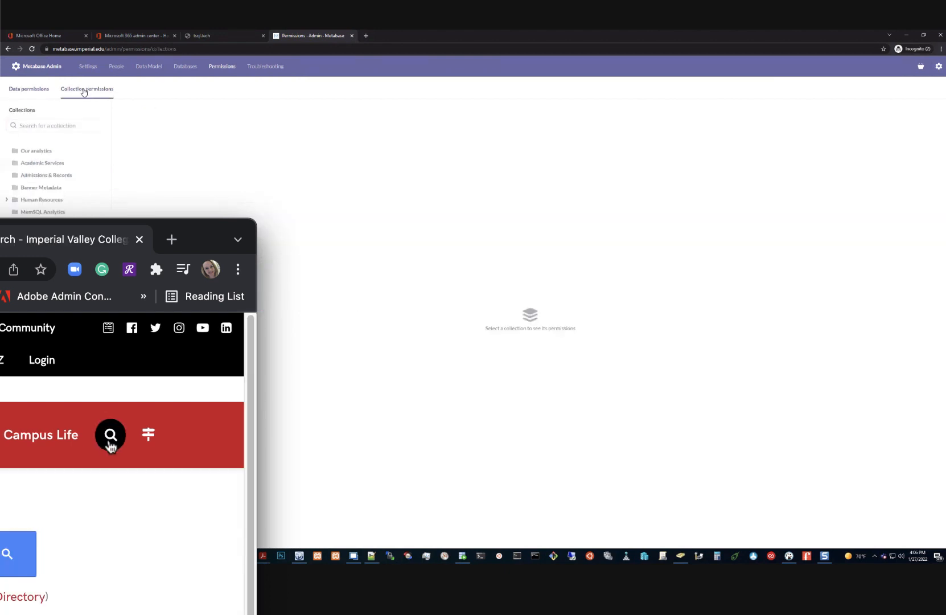
{"action": "left_click", "coordinate": [35, 89]}
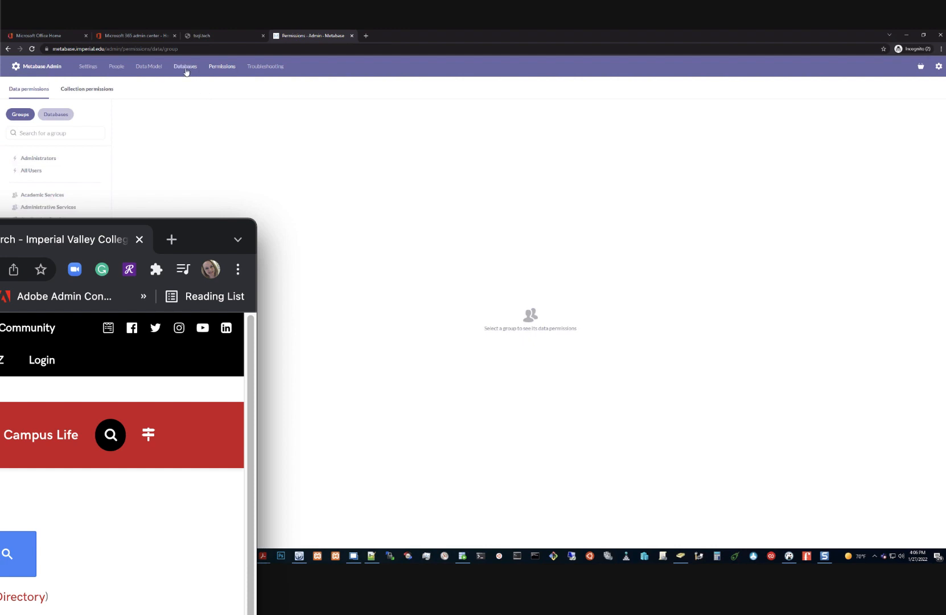
Switch to Collection permissions to see access for Our analytics through Students of Concern
{"action": "left_click", "coordinate": [79, 91]}
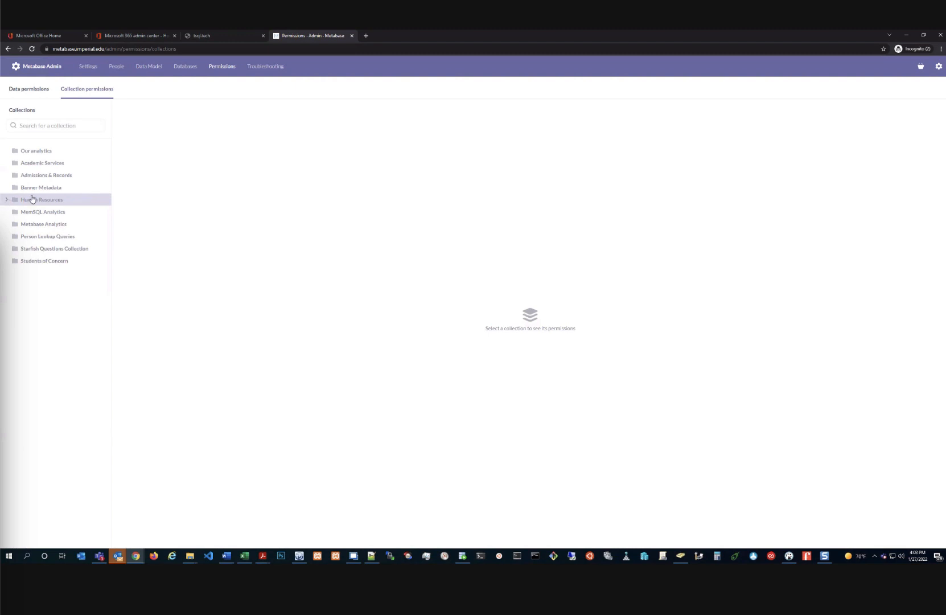
Leave the admin area and search for 'dashboard', showing only dashboard results
{"action": "left_click", "coordinate": [939, 66]}
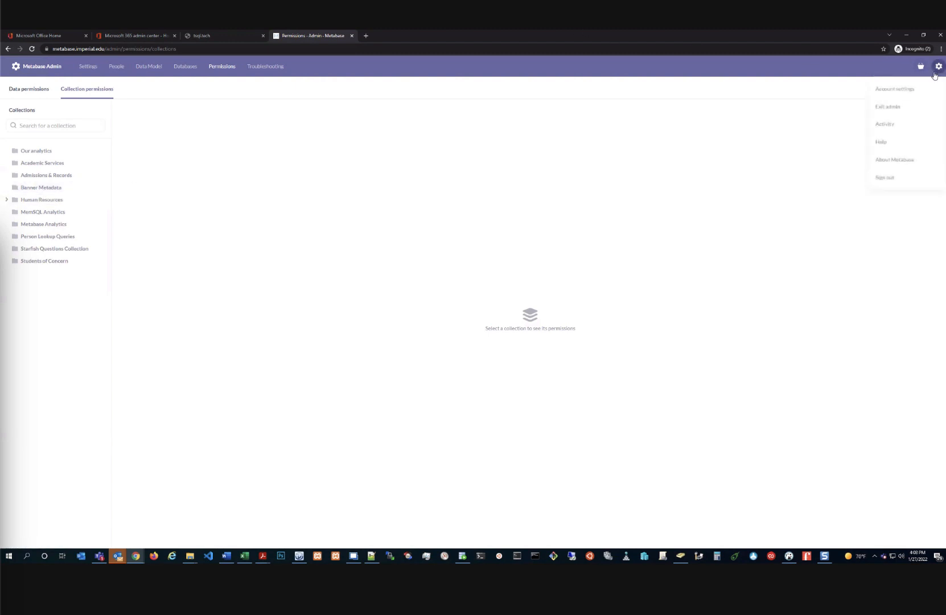
{"action": "left_click", "coordinate": [876, 107]}
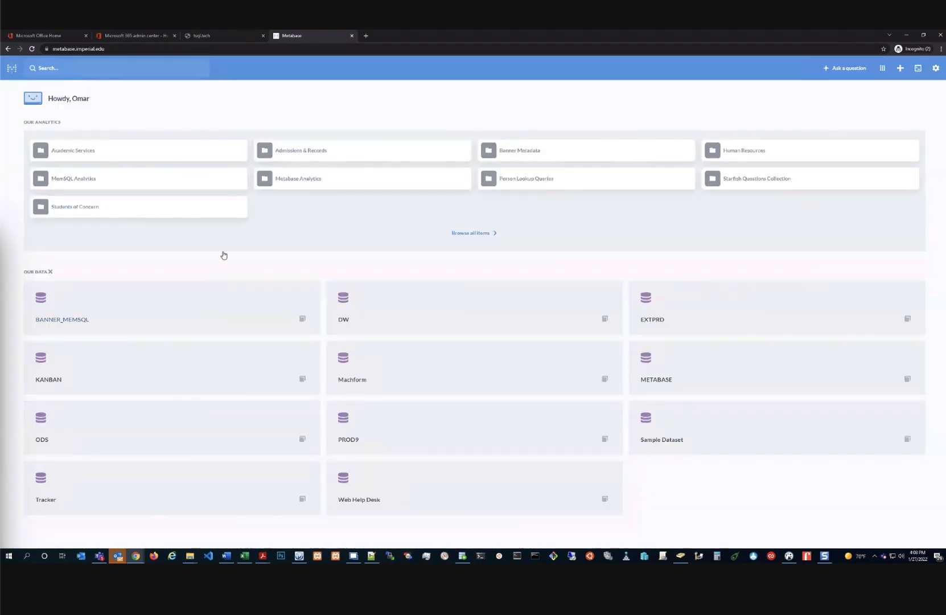
{"action": "left_click", "coordinate": [161, 71]}
{"action": "type", "text": "dashboard"}
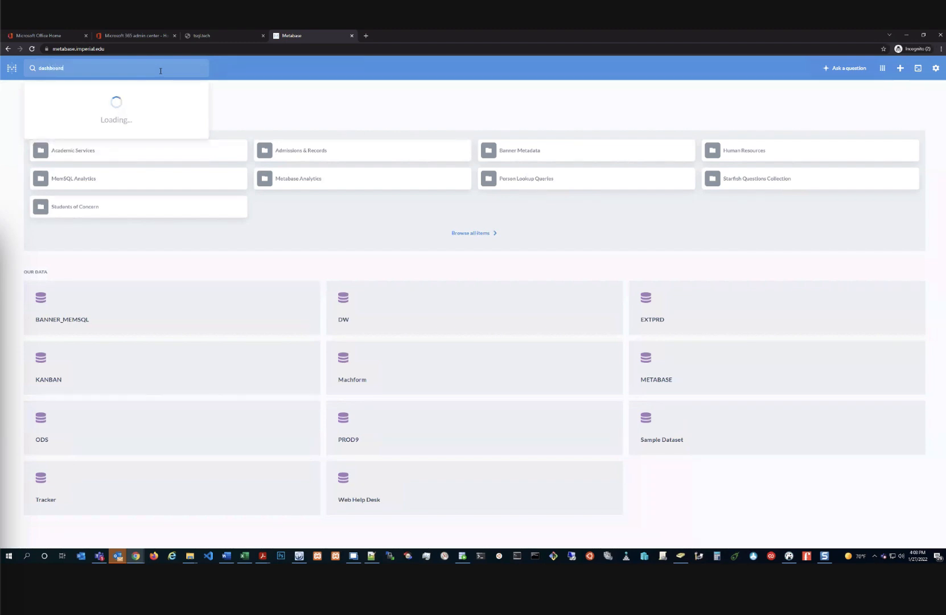
{"action": "key", "text": "Return"}
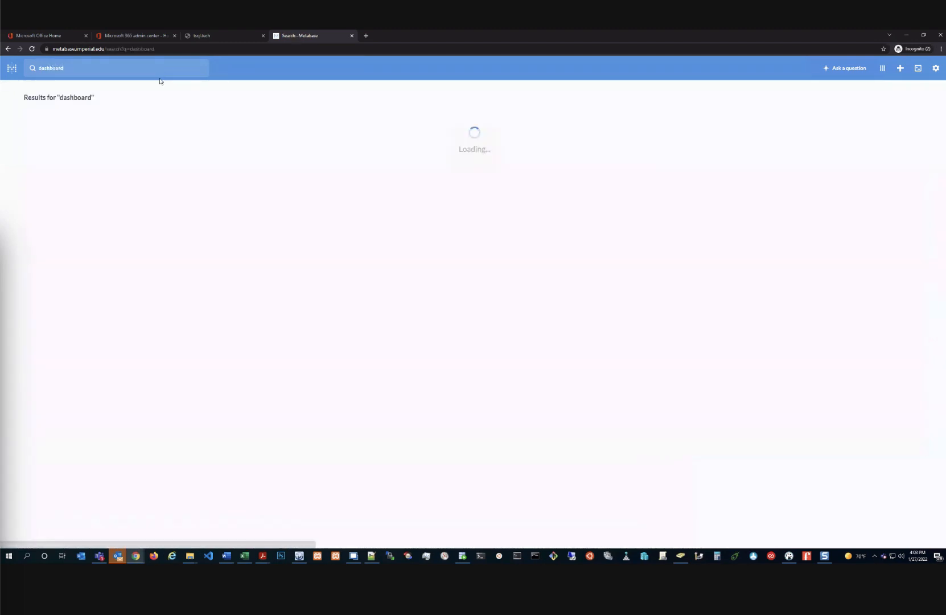
{"action": "left_click", "coordinate": [655, 143]}
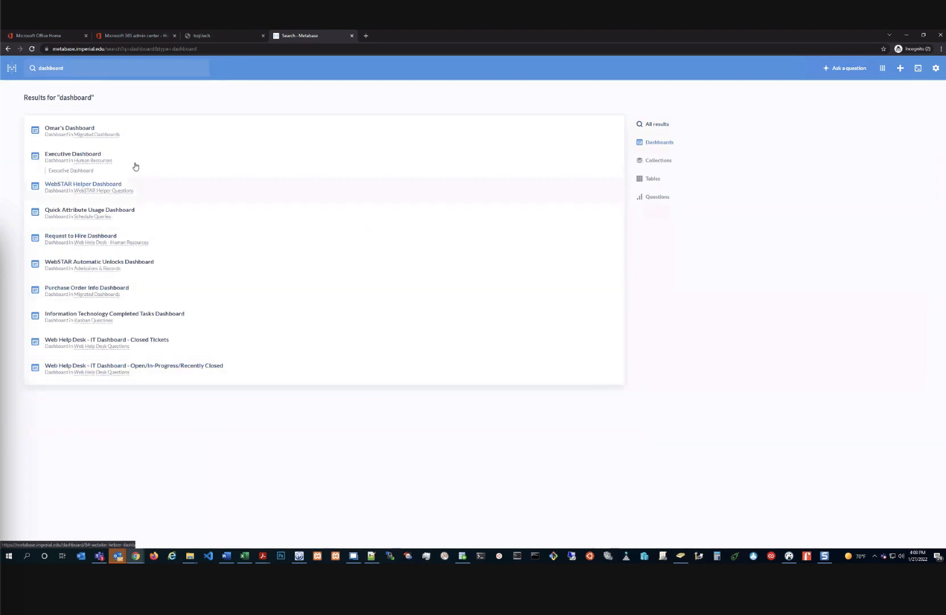
Glance at WebSTAR Helper Dashboard, then open the Request to Hire Dashboard from the results
{"action": "left_click", "coordinate": [106, 183]}
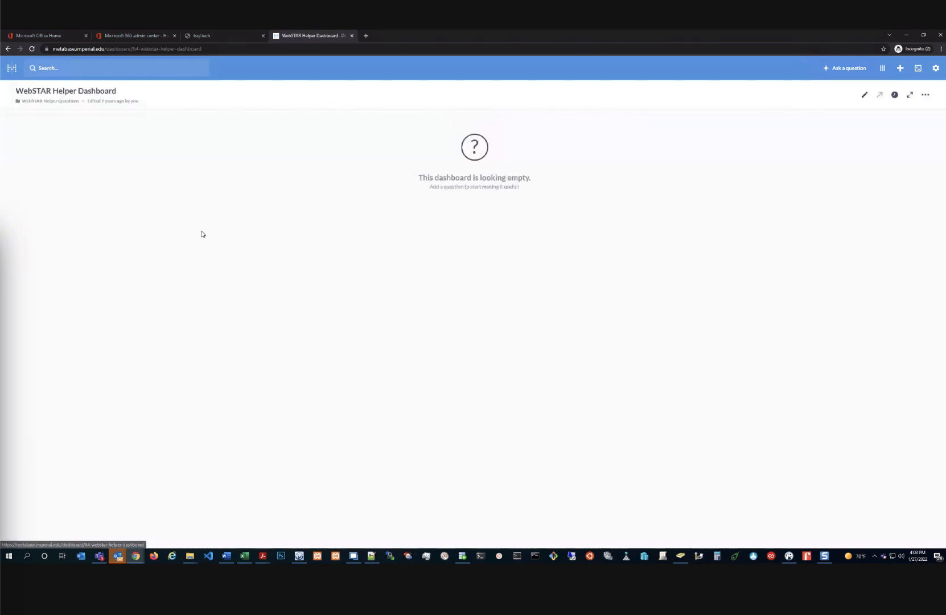
{"action": "key", "text": "alt+Left"}
{"action": "left_click", "coordinate": [81, 234]}
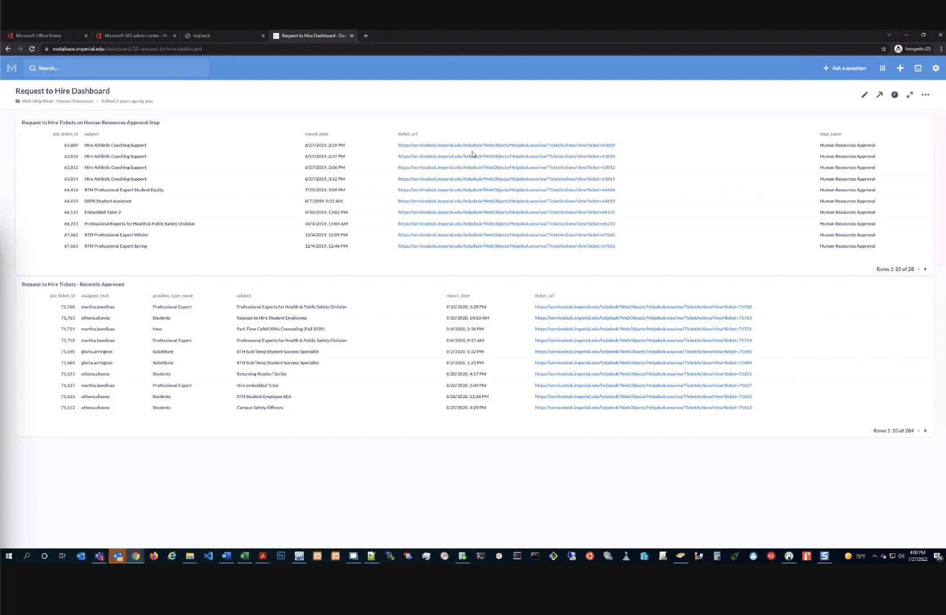
{"action": "left_click", "coordinate": [880, 95]}
Open the Request to Hire Dashboard's sharing and embedding settings and select its public link URL
{"action": "left_click", "coordinate": [897, 133]}
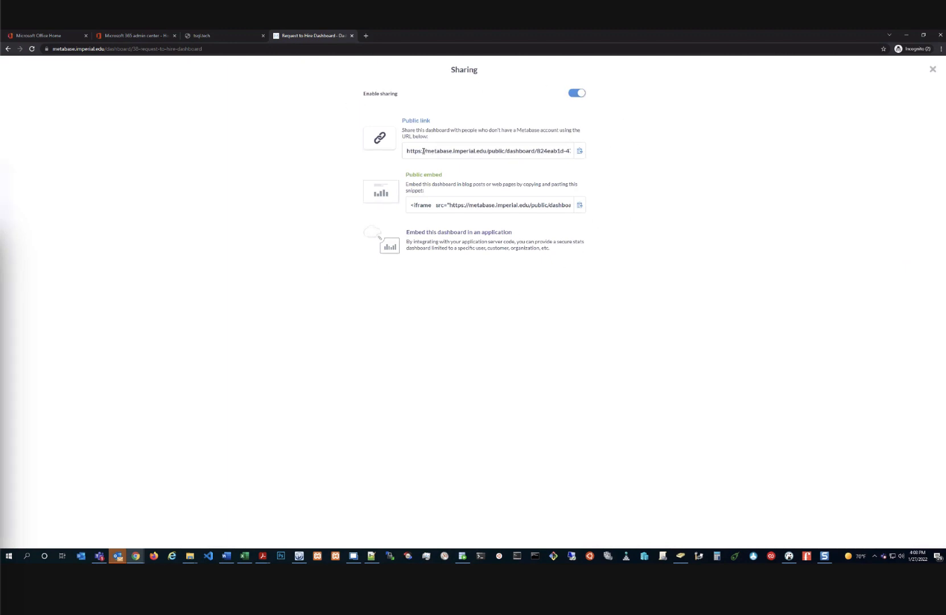
{"action": "left_click_drag", "start_coordinate": [421, 148], "coordinate": [570, 150]}
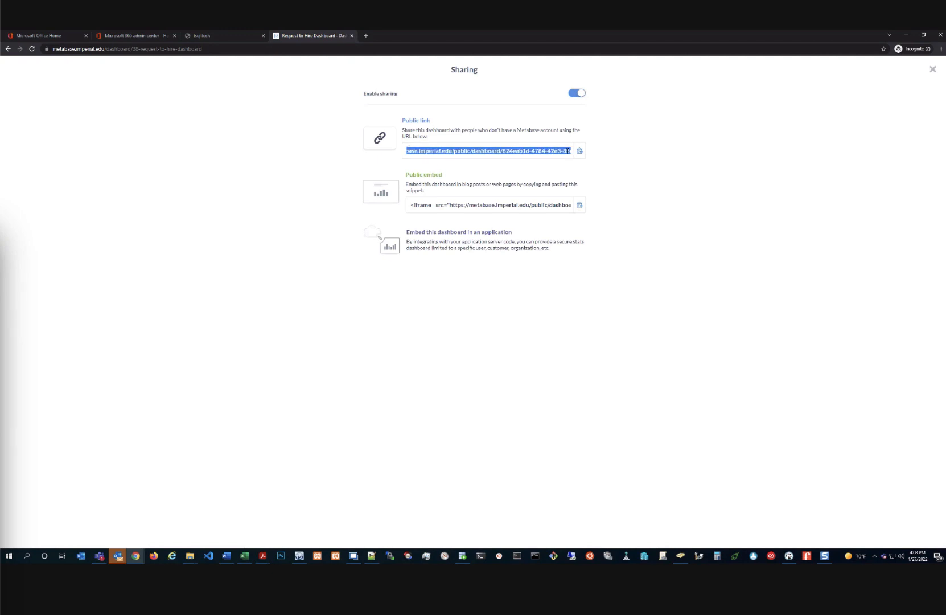